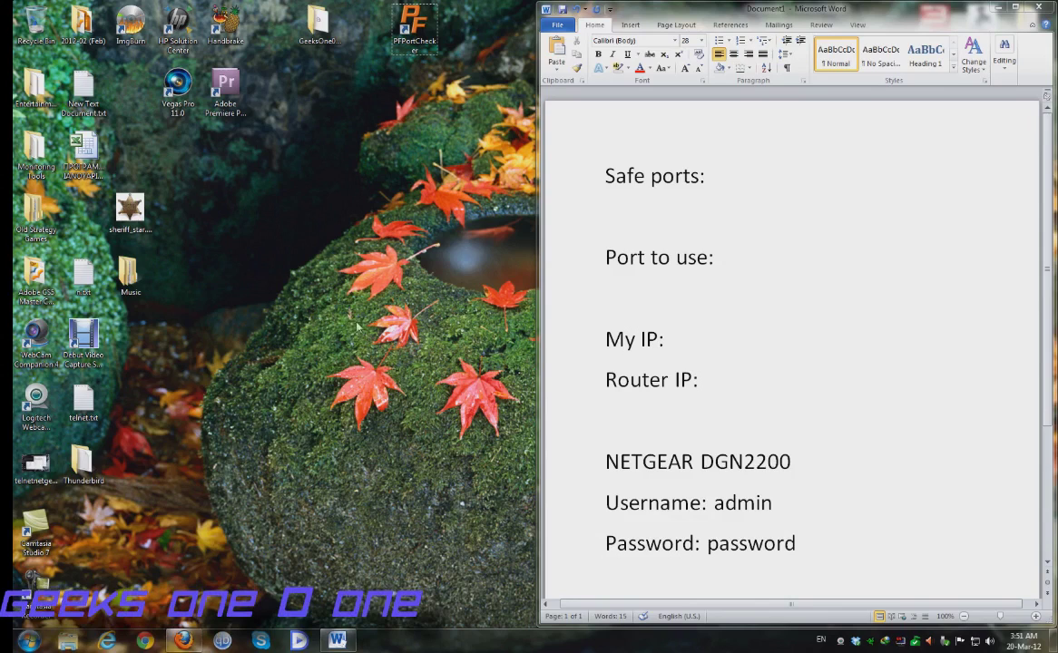
pyautogui.click(803, 168)
pyautogui.hotkey('ctrl', 'v')
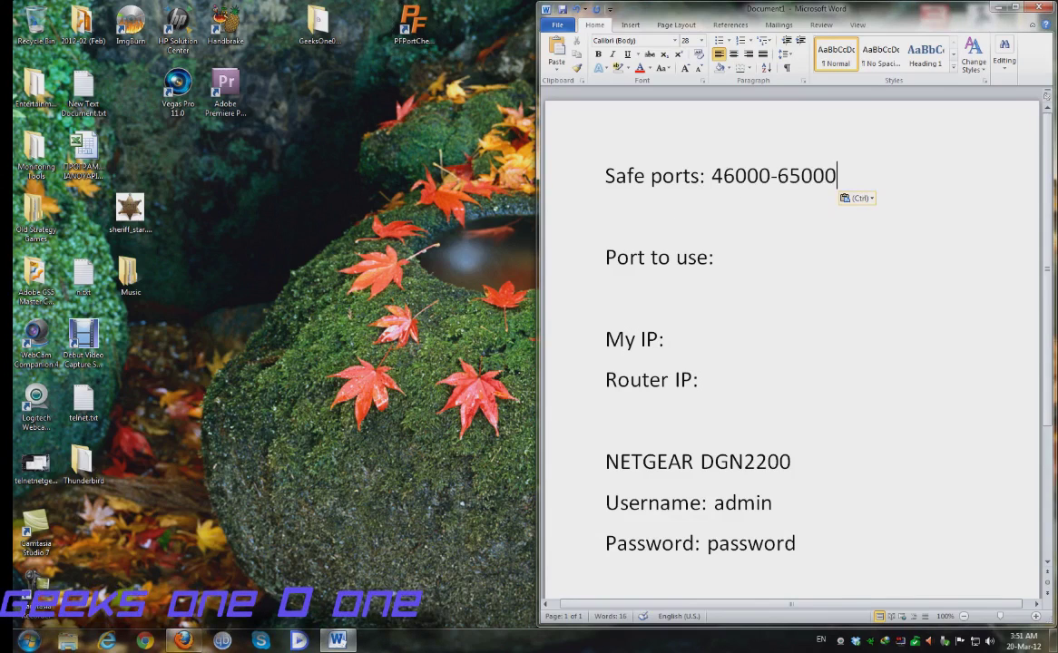
pyautogui.click(721, 257)
pyautogui.write('49000')
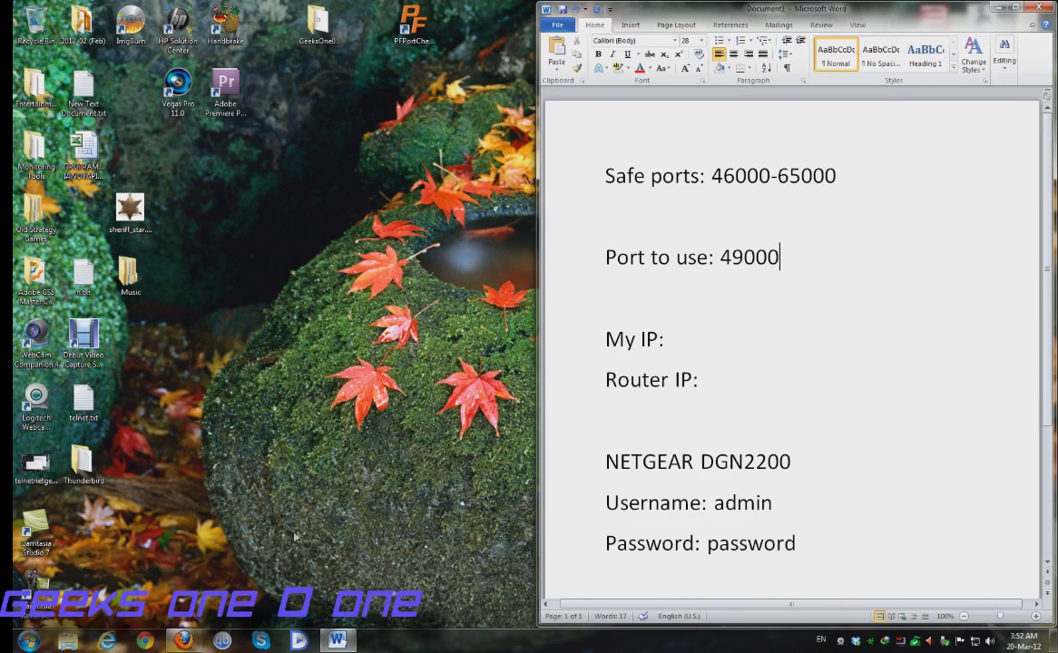
# Step: Switch to qBittorrent and examine the incoming connections port in its Connection options, leaving the settings as they are
pyautogui.click(224, 642)
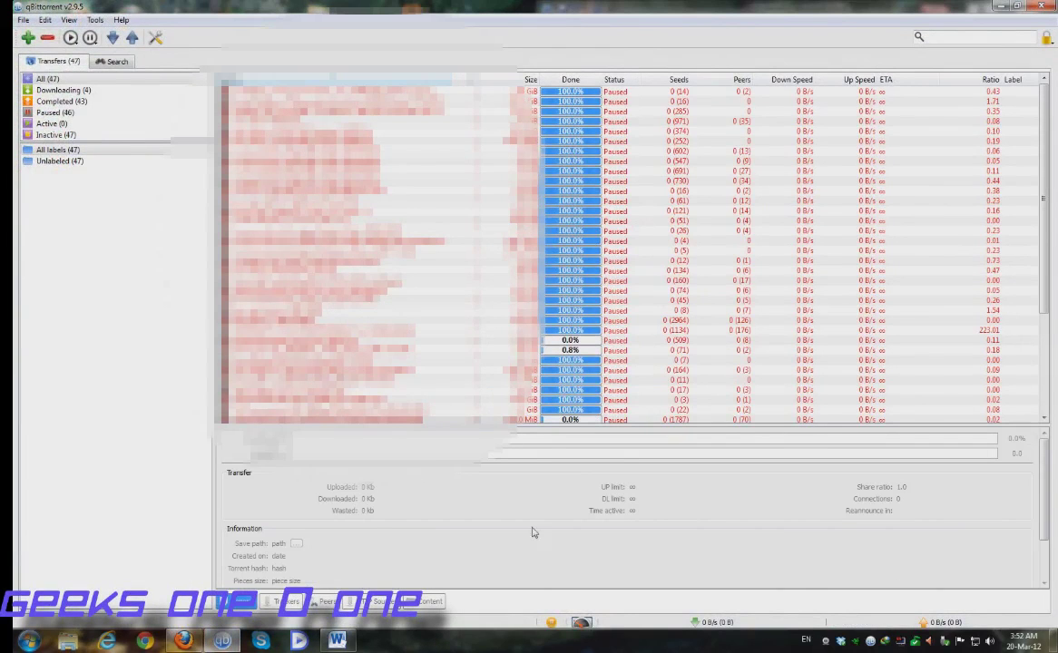
pyautogui.moveTo(551, 624)
pyautogui.click(156, 38)
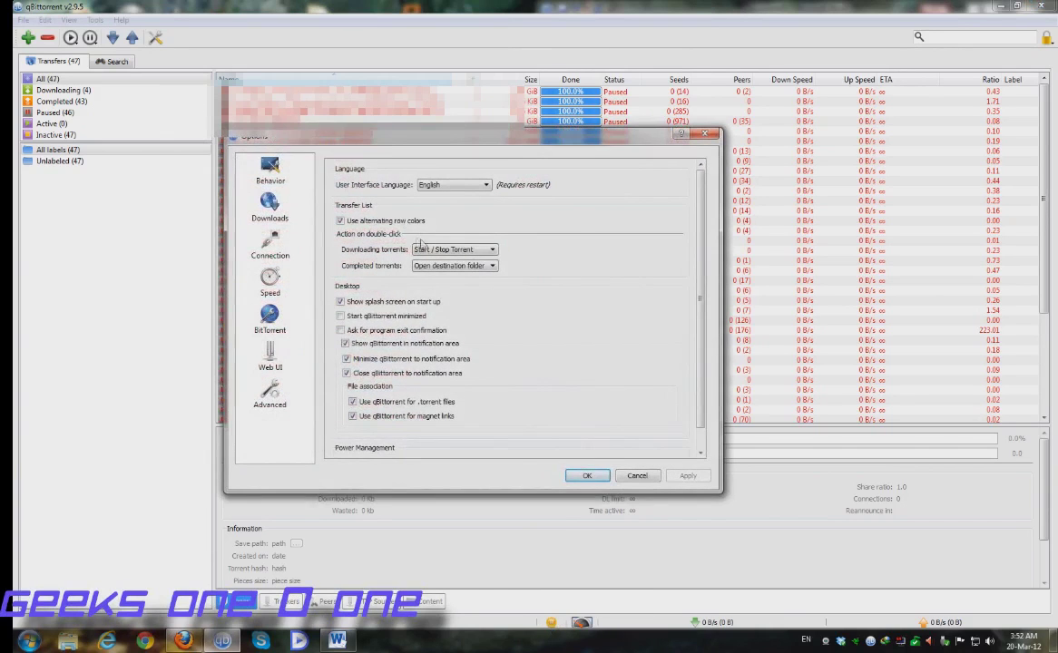
pyautogui.click(271, 245)
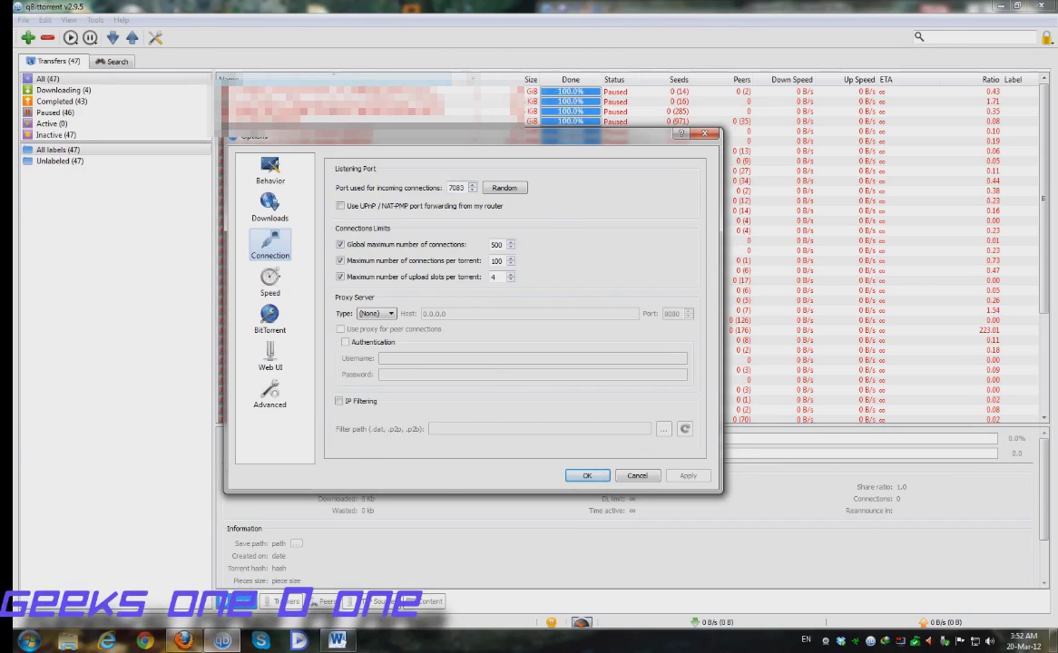
pyautogui.click(586, 475)
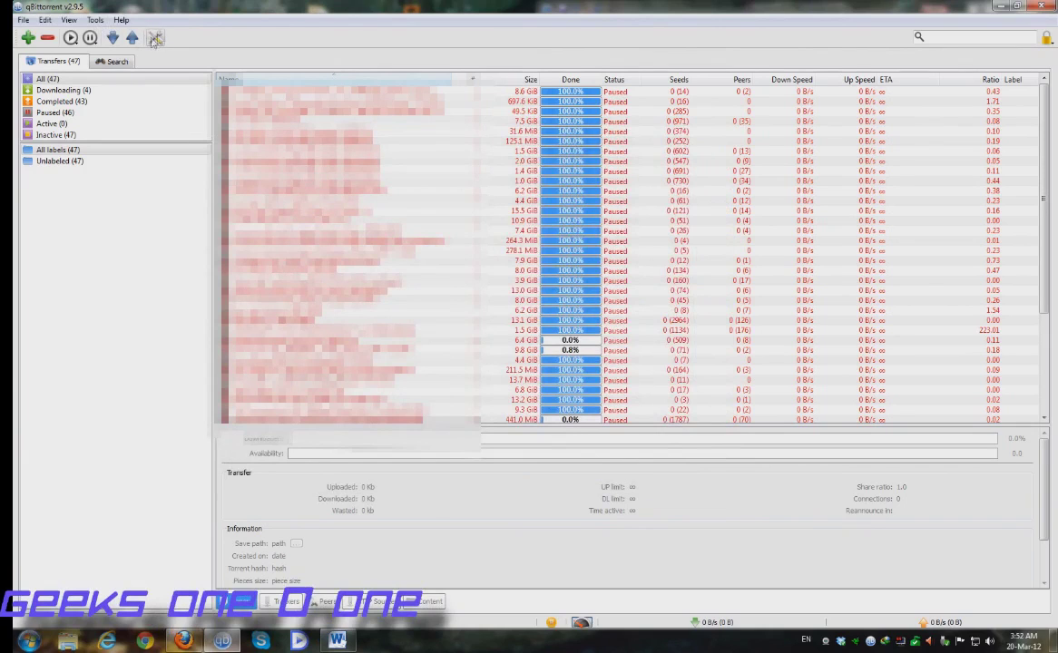
pyautogui.click(95, 20)
pyautogui.click(109, 54)
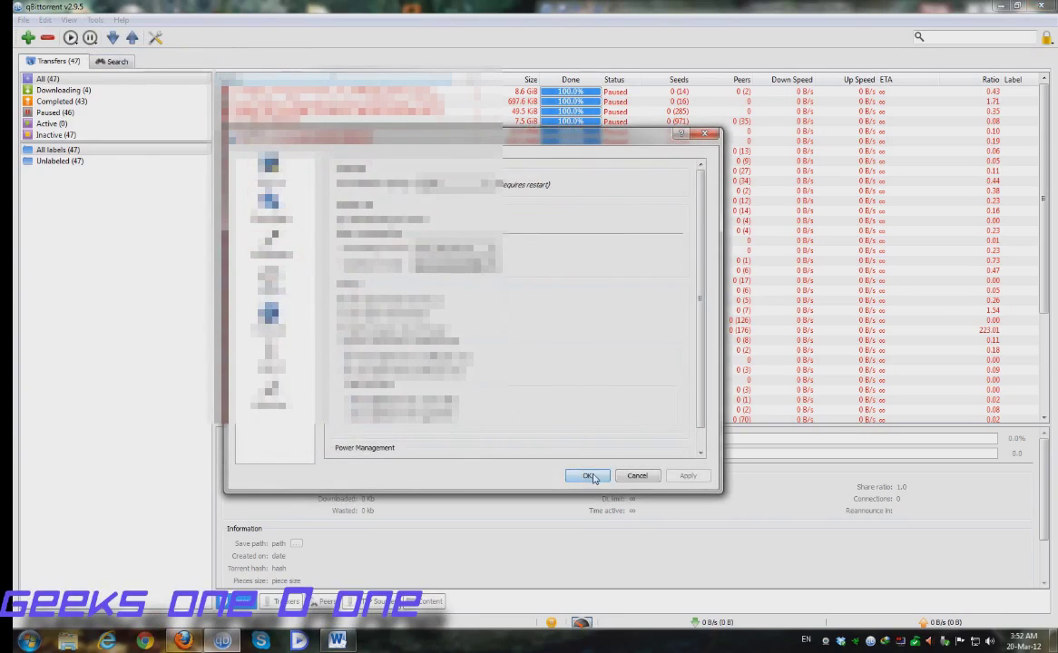
pyautogui.click(587, 475)
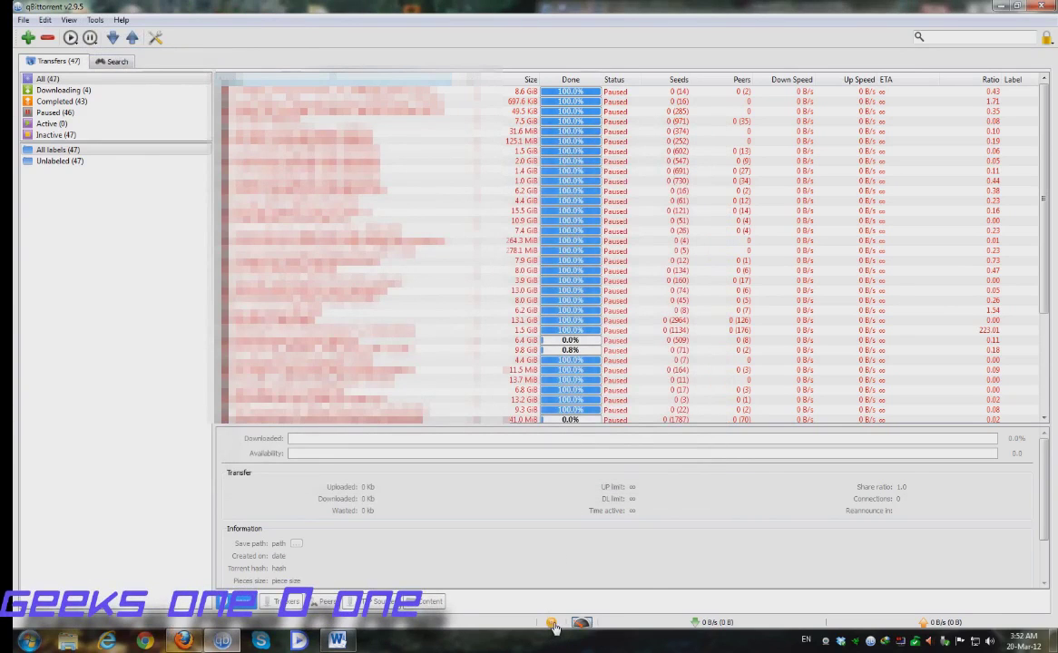
# Step: Select the torrent that is still seeding in the transfer list and exit qBittorrent completely
pyautogui.scroll(-5, 625, 263)
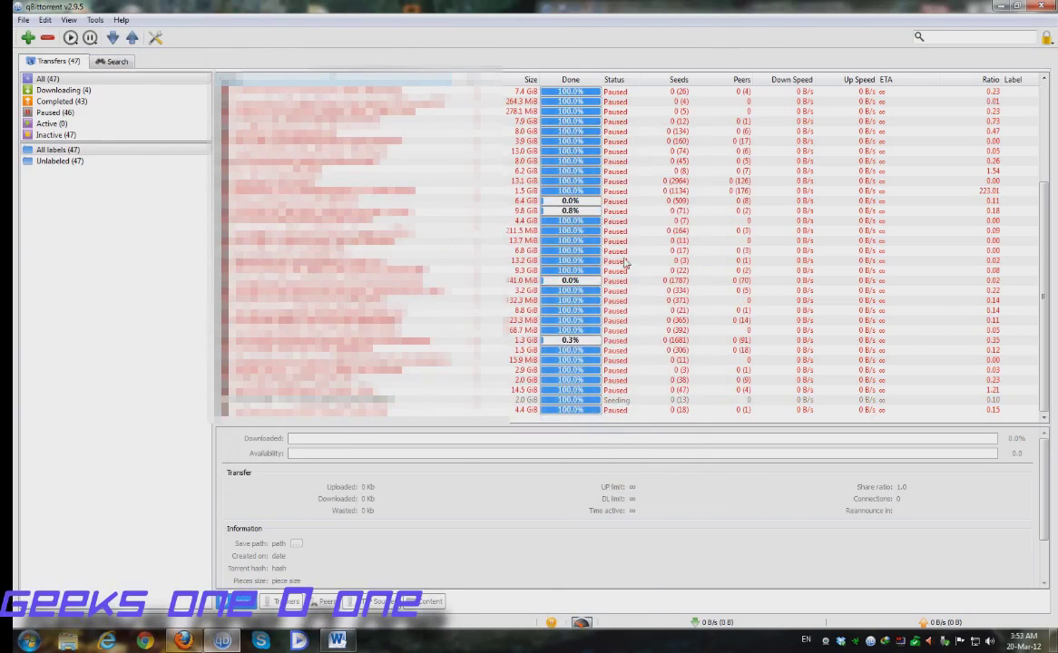
pyautogui.click(855, 399)
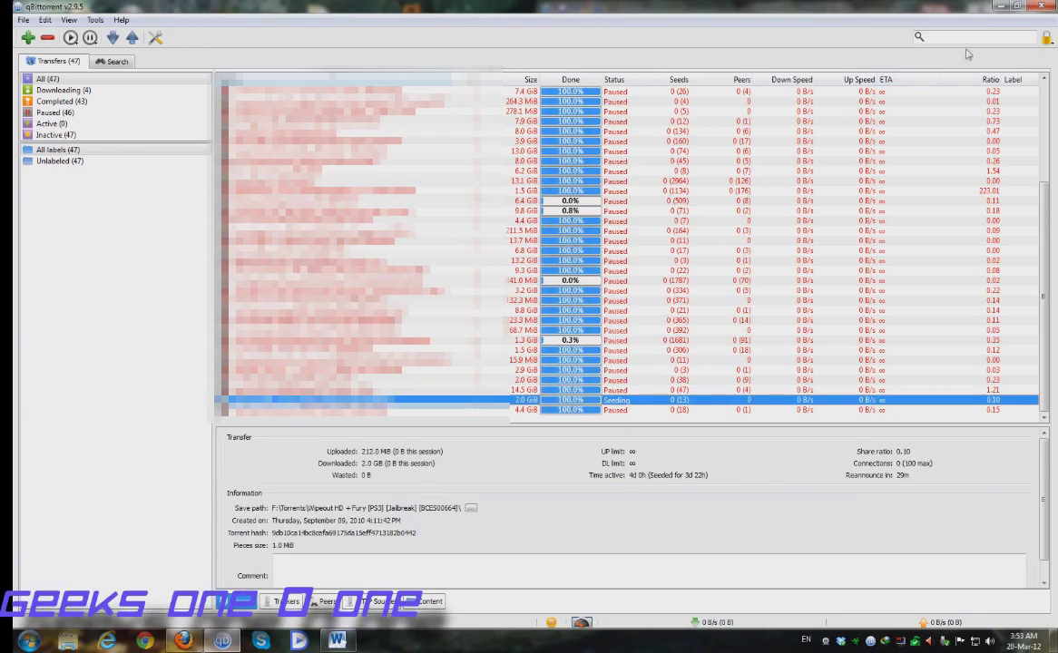
pyautogui.rightClick(884, 640)
pyautogui.click(887, 632)
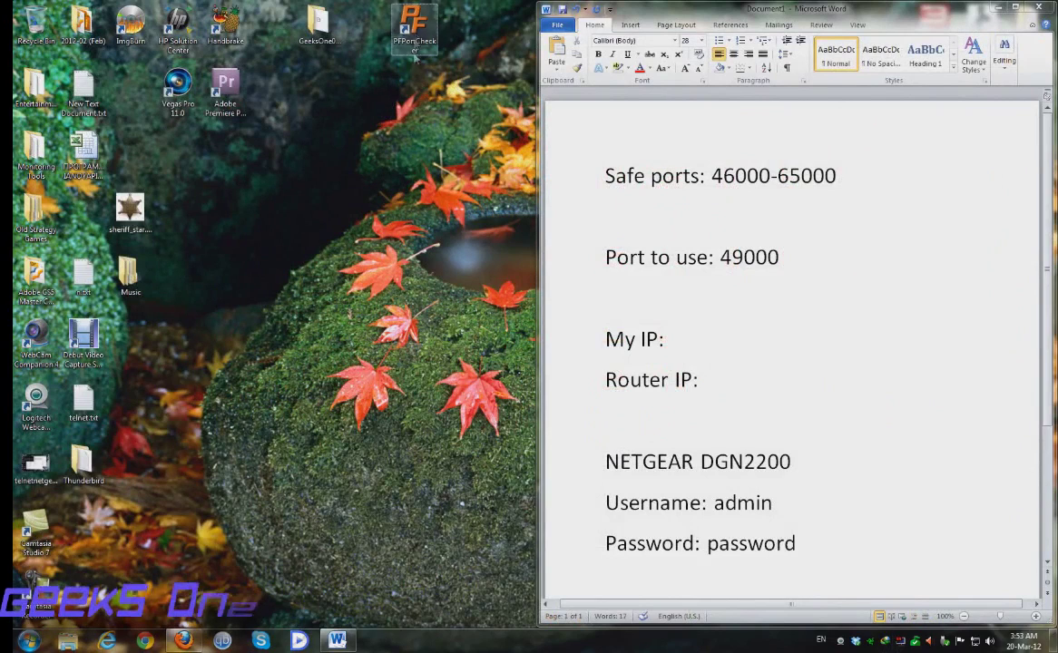
# Step: Run PFPortChecker as administrator and check port 49000 using the TCP protocol
pyautogui.click(410, 40)
pyautogui.rightClick(407, 36)
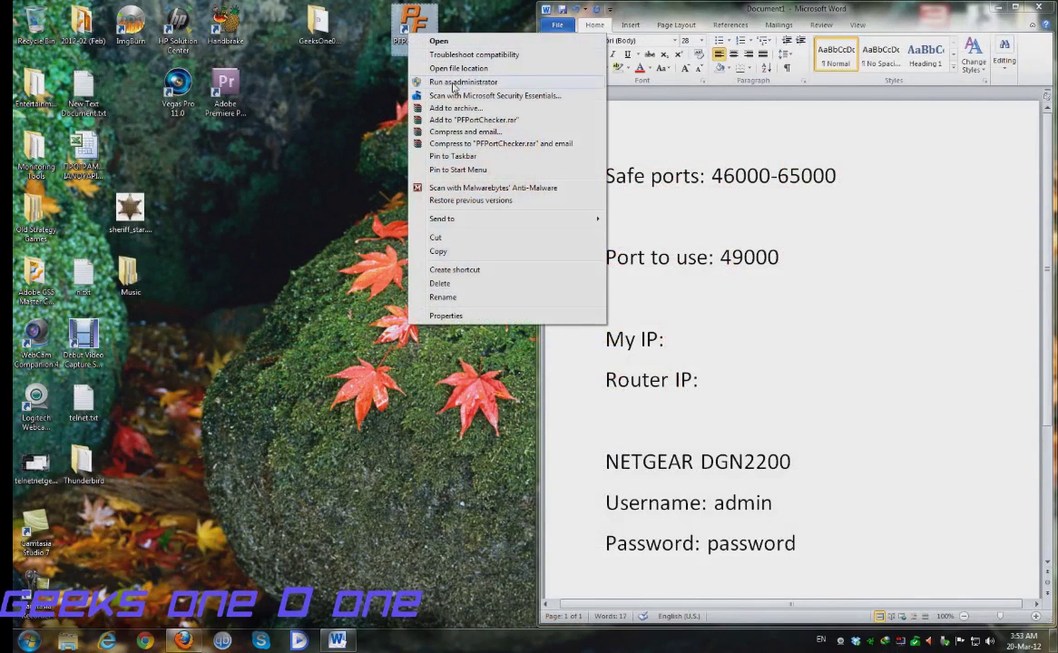
pyautogui.click(458, 83)
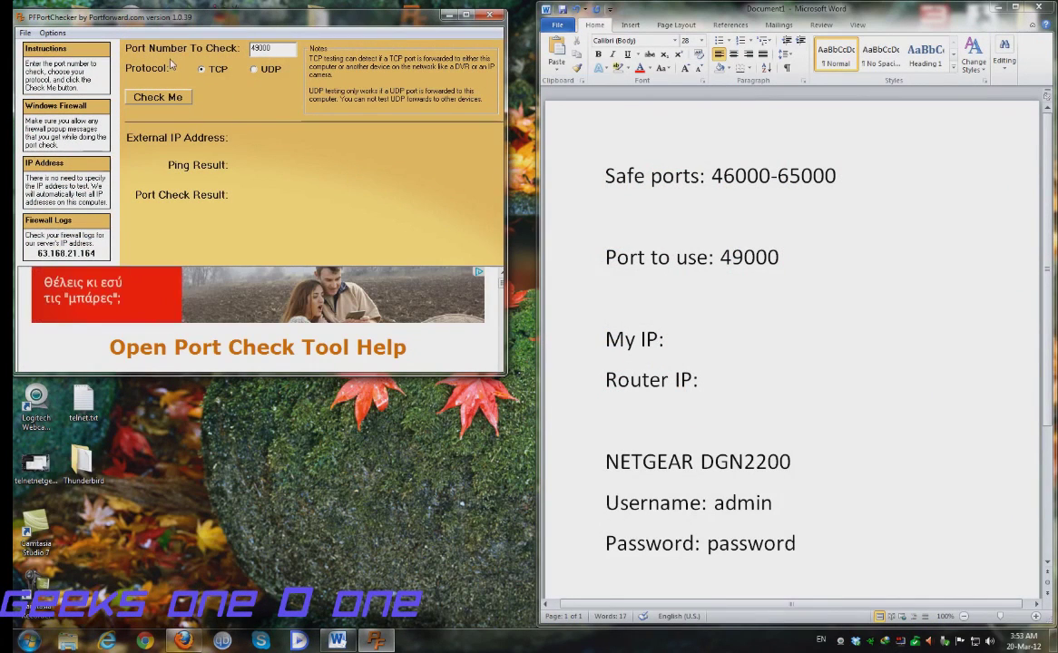
pyautogui.doubleClick(263, 48)
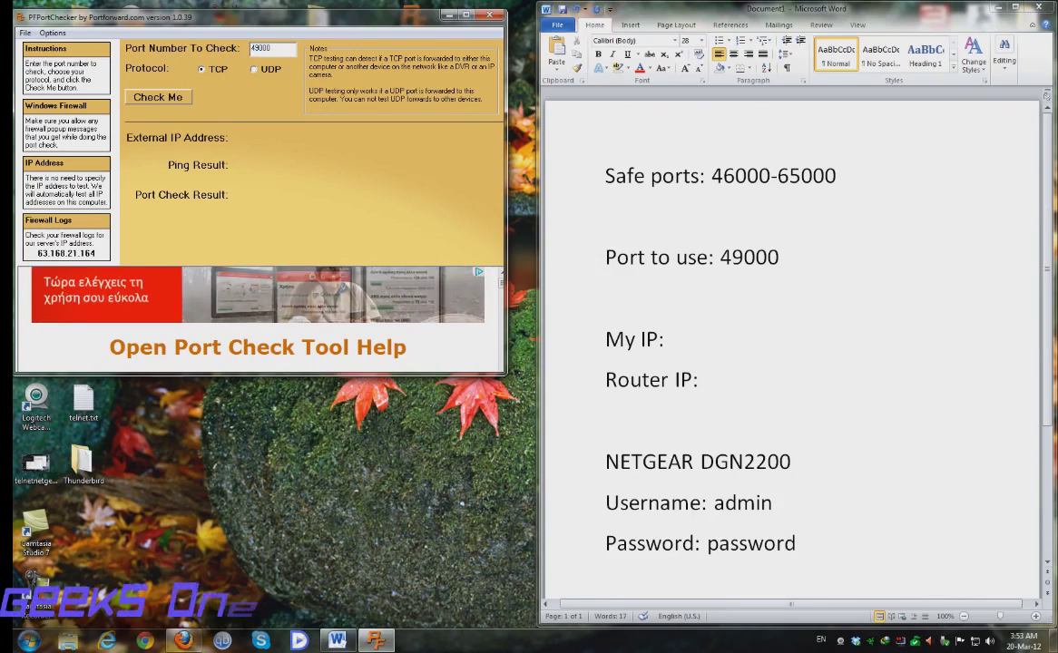
pyautogui.click(201, 69)
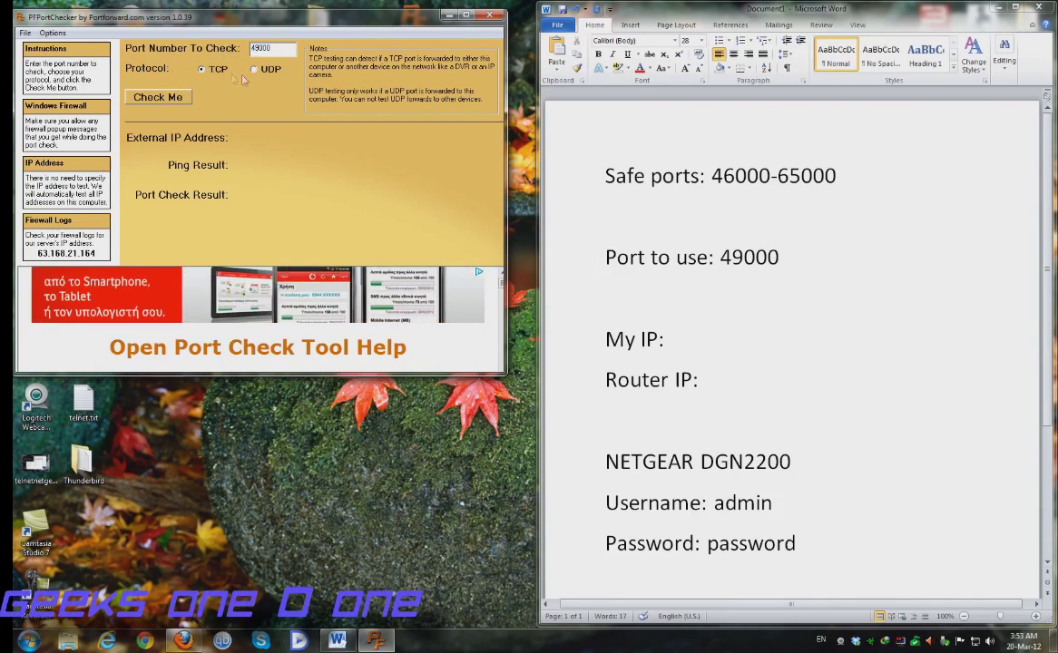
pyautogui.click(164, 102)
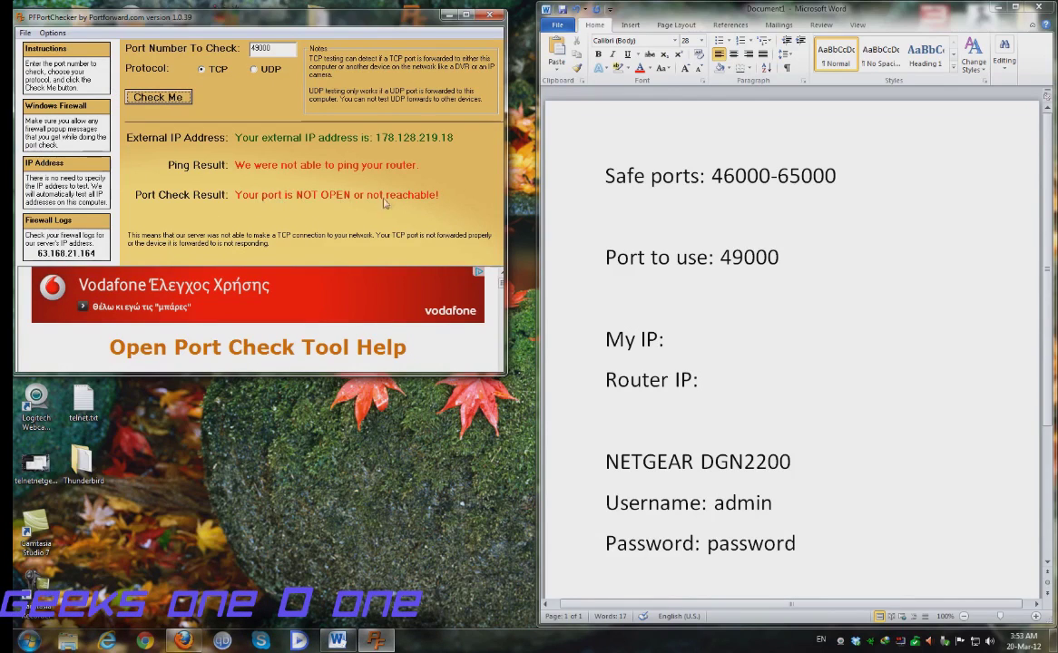
# Step: Check port 49000 again using the UDP protocol and close PFPortChecker
pyautogui.click(254, 69)
pyautogui.click(188, 98)
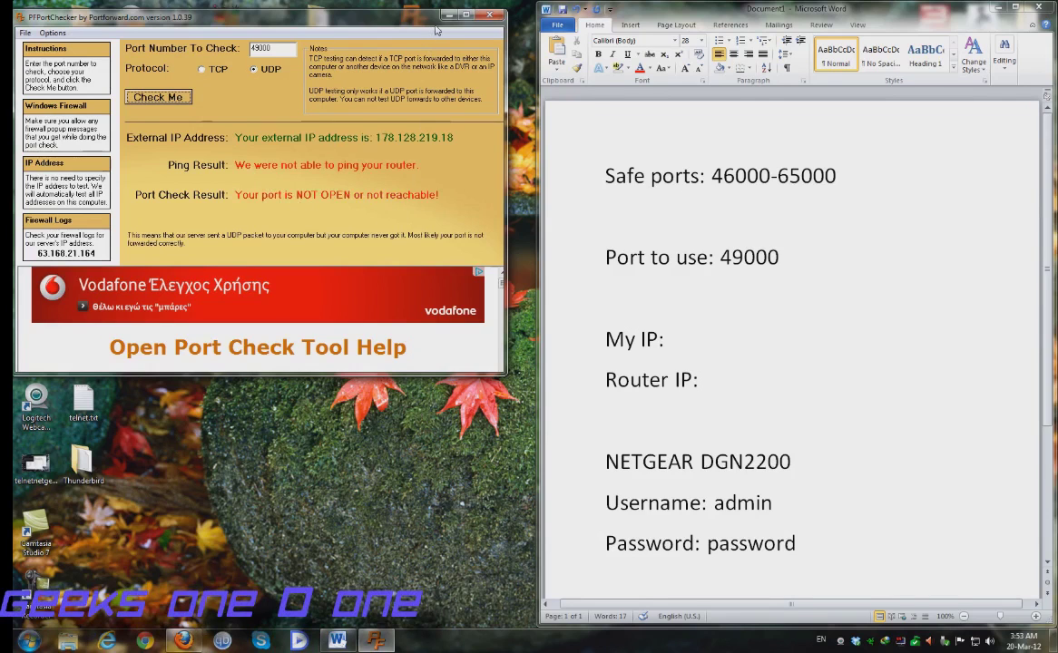
pyautogui.moveTo(404, 25); pyautogui.dragTo(432, 80)
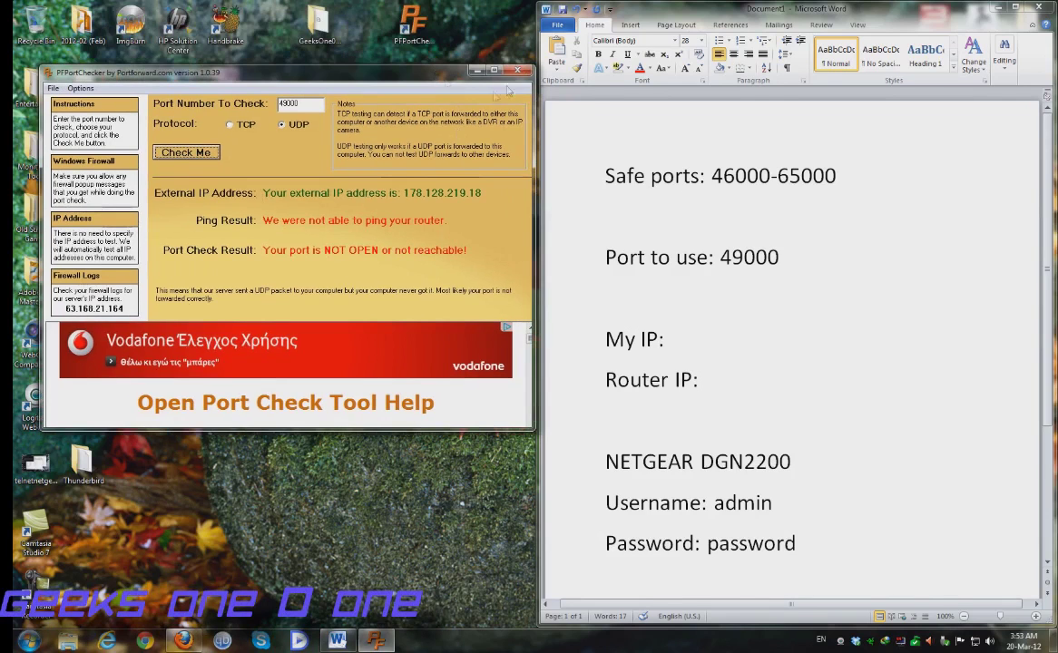
pyautogui.click(515, 70)
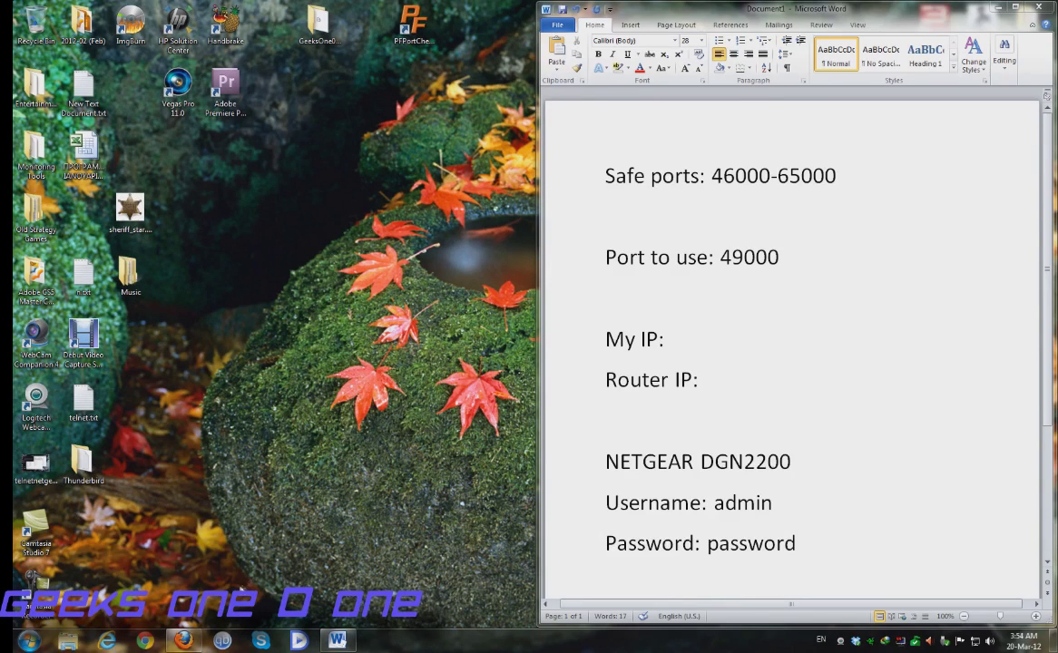
# Step: Reopen qBittorrent and set its port used for incoming connections to 49000, applying the change
pyautogui.click(222, 642)
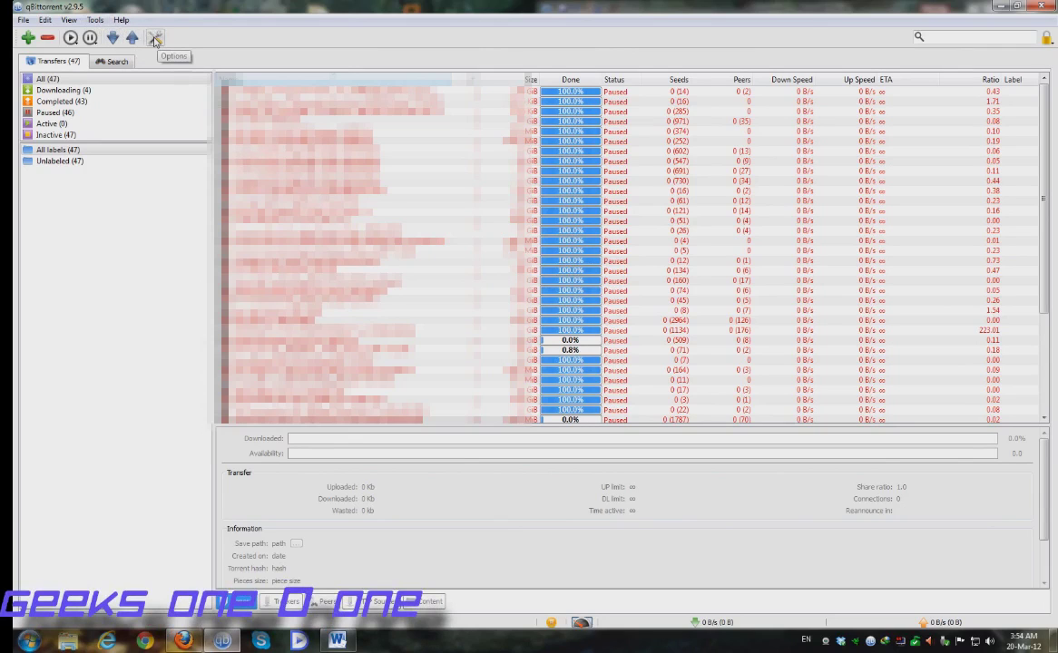
pyautogui.click(155, 38)
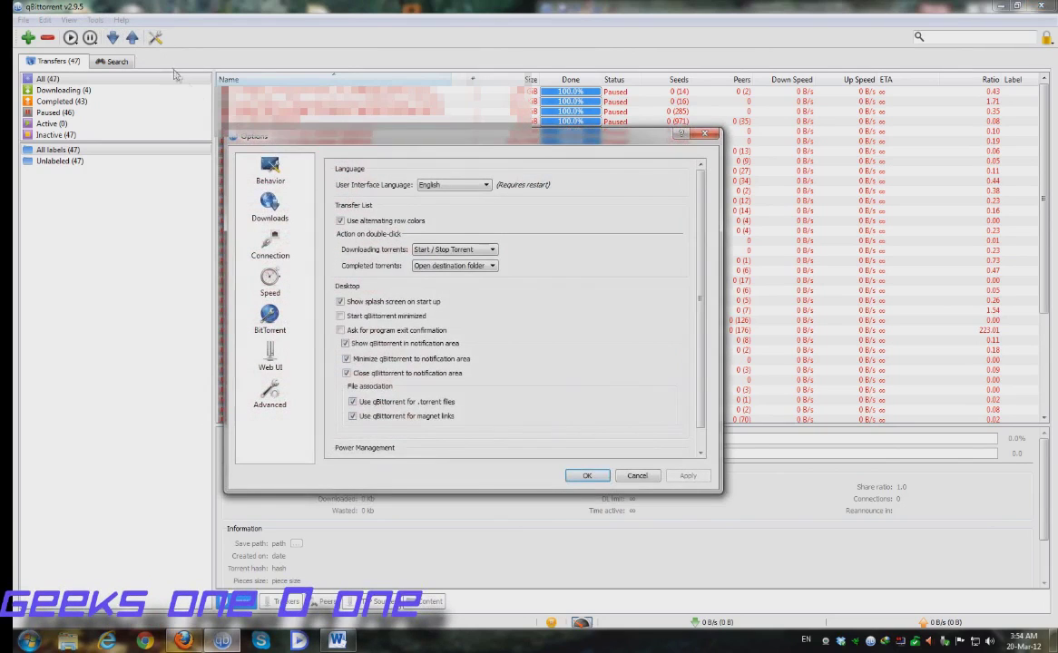
pyautogui.click(269, 247)
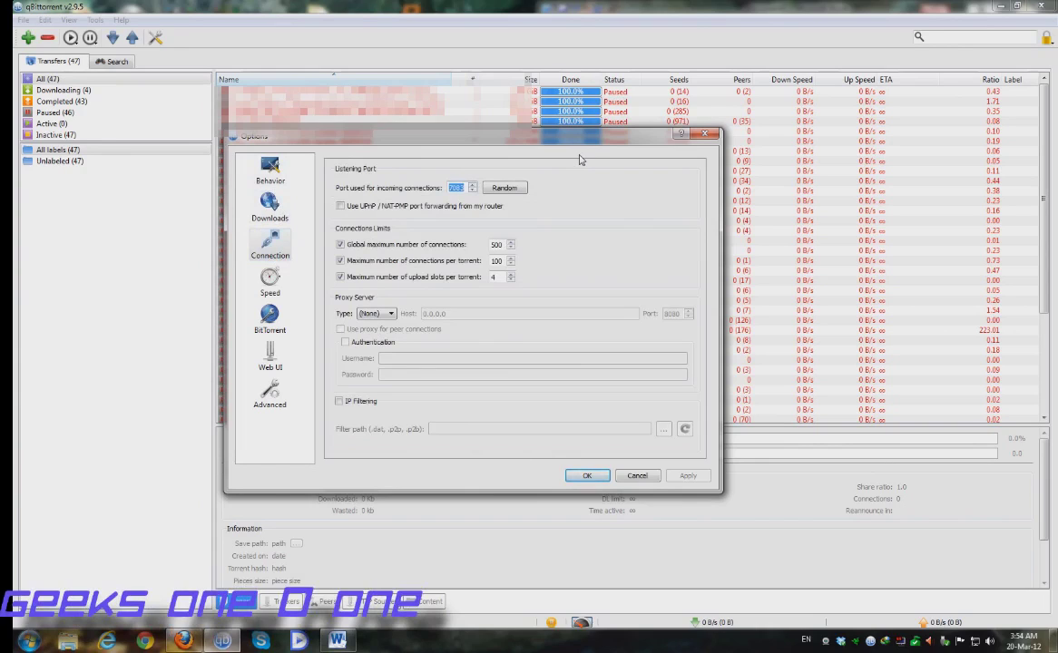
pyautogui.write('49000')
pyautogui.click(688, 477)
pyautogui.click(587, 478)
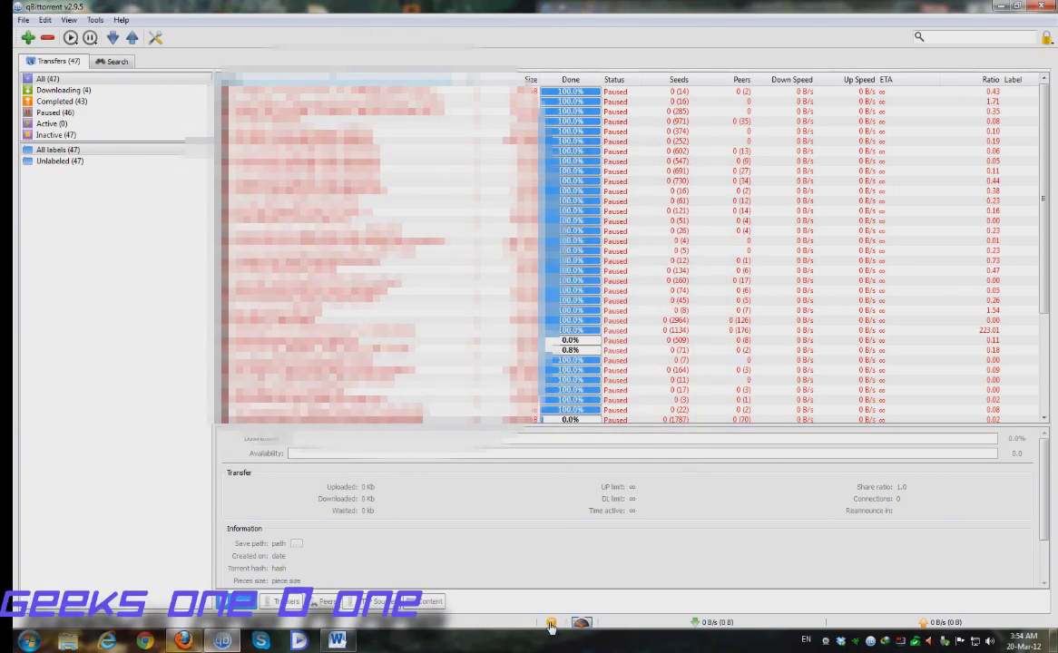
# Step: Check qBittorrent's connection status and shut the program down fully so it no longer runs in the background
pyautogui.moveTo(551, 626)
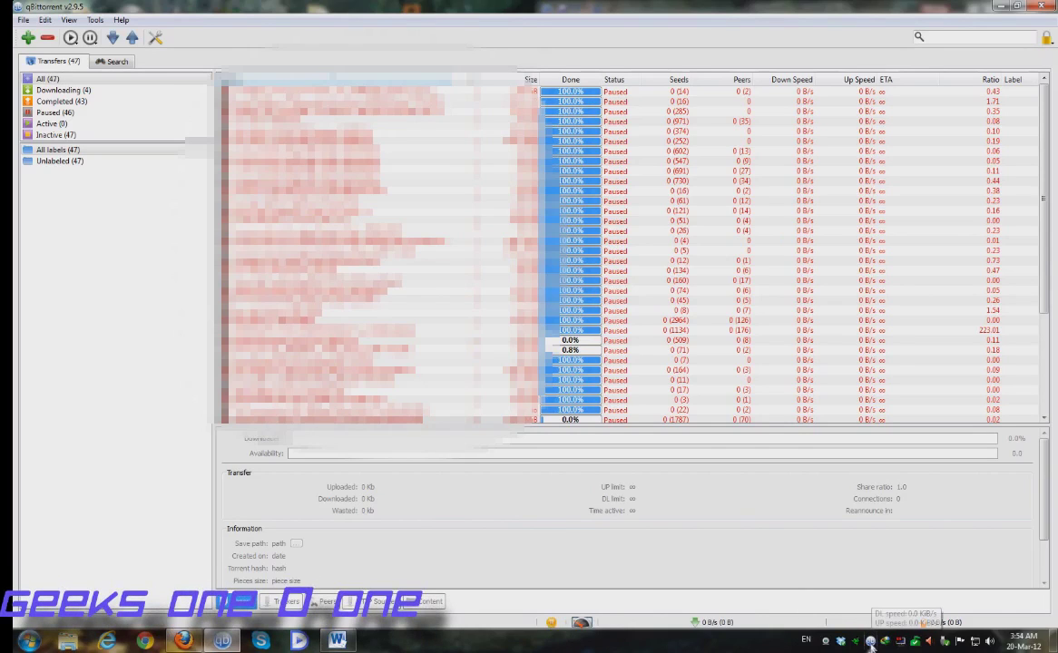
pyautogui.moveTo(871, 646)
pyautogui.rightClick(869, 644)
pyautogui.click(889, 634)
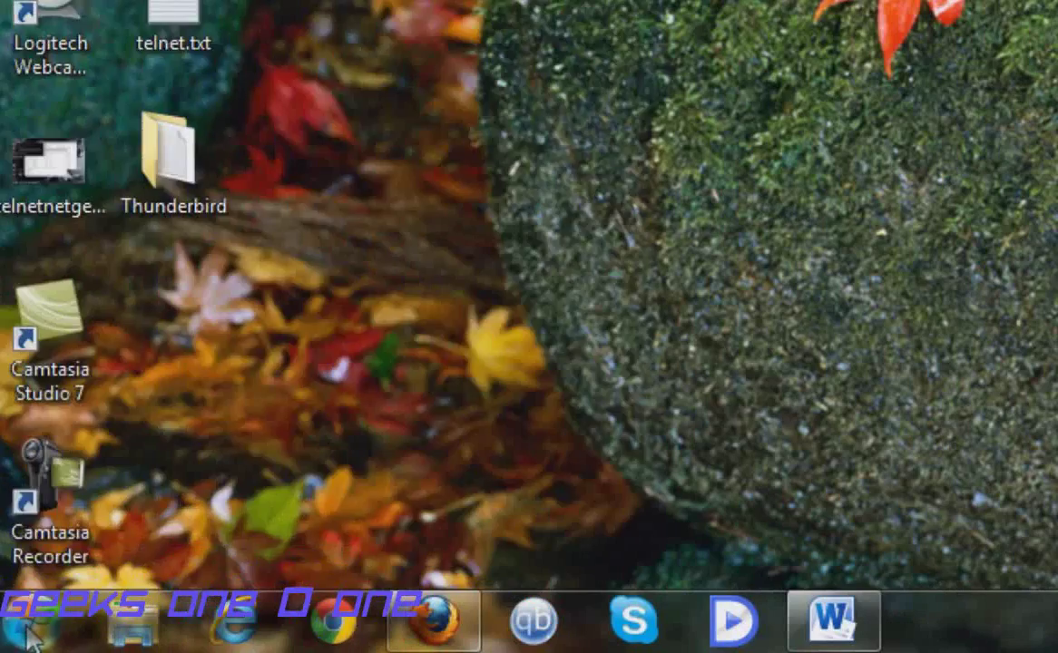
# Step: Open a Command Prompt window and run ipconfig to list the network addresses
pyautogui.click(28, 641)
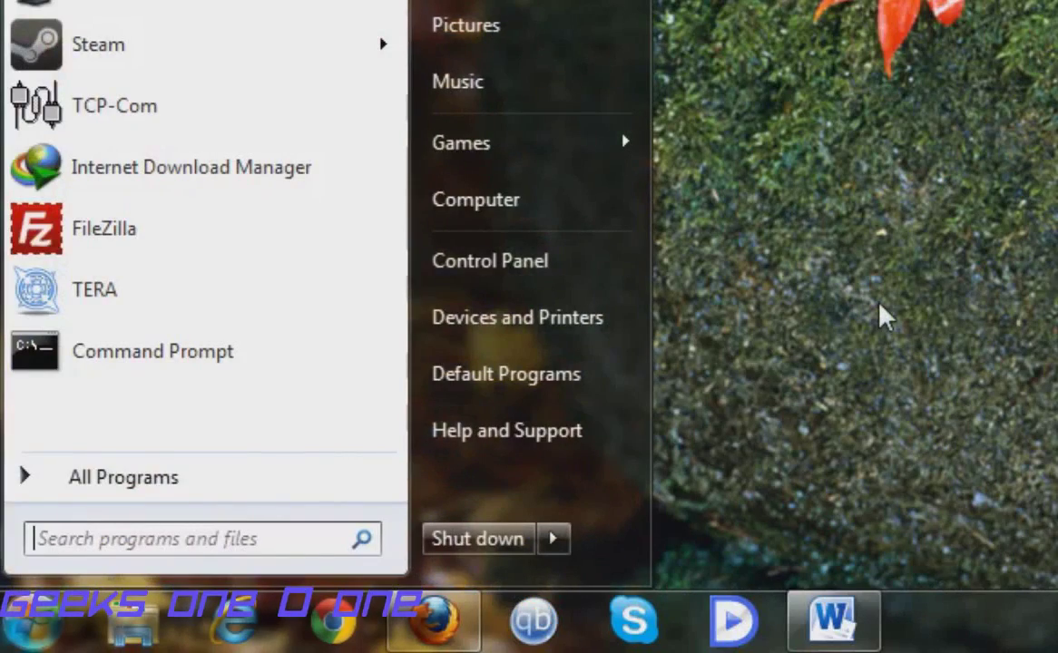
pyautogui.write('cmd')
pyautogui.press('Return')
pyautogui.moveTo(358, 106); pyautogui.dragTo(15, 166)
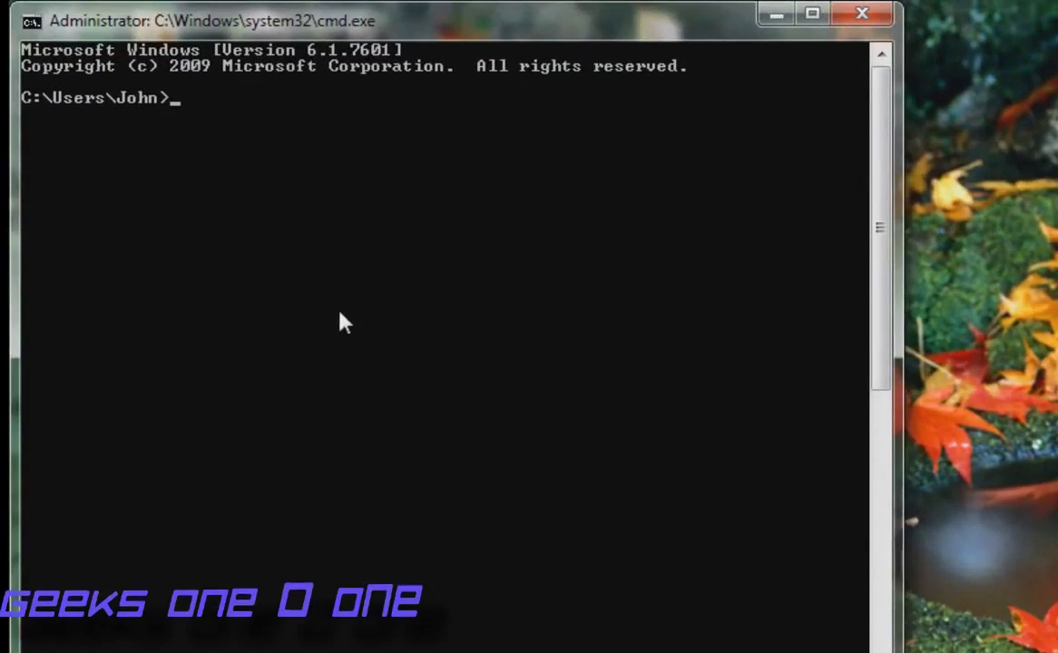
pyautogui.write('ipconfig')
pyautogui.press('Return')
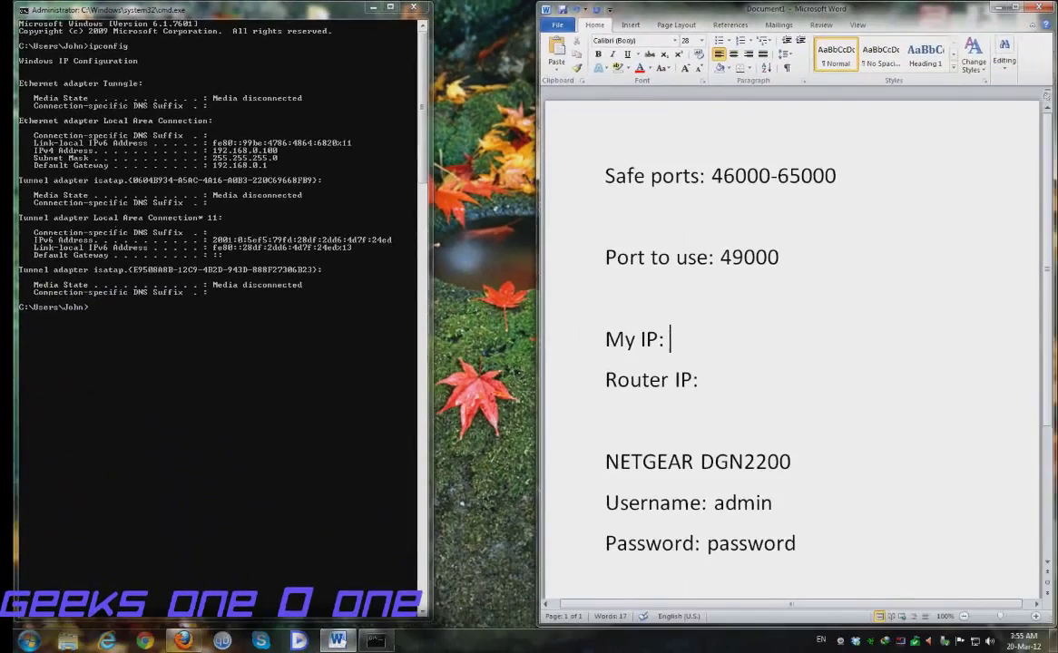
# Step: Enter 192.168.0.100 as My IP and 192.168.0.1 as Router IP in the Word notes, and close Command Prompt
pyautogui.write('192.168.0.100')
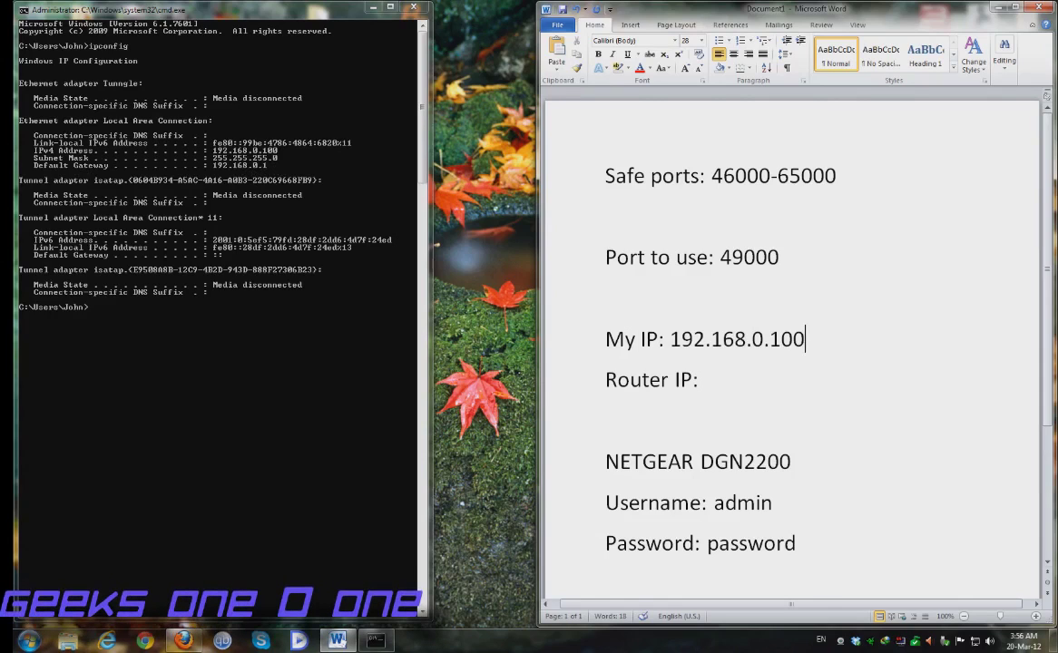
pyautogui.press('Down')
pyautogui.write('192.')
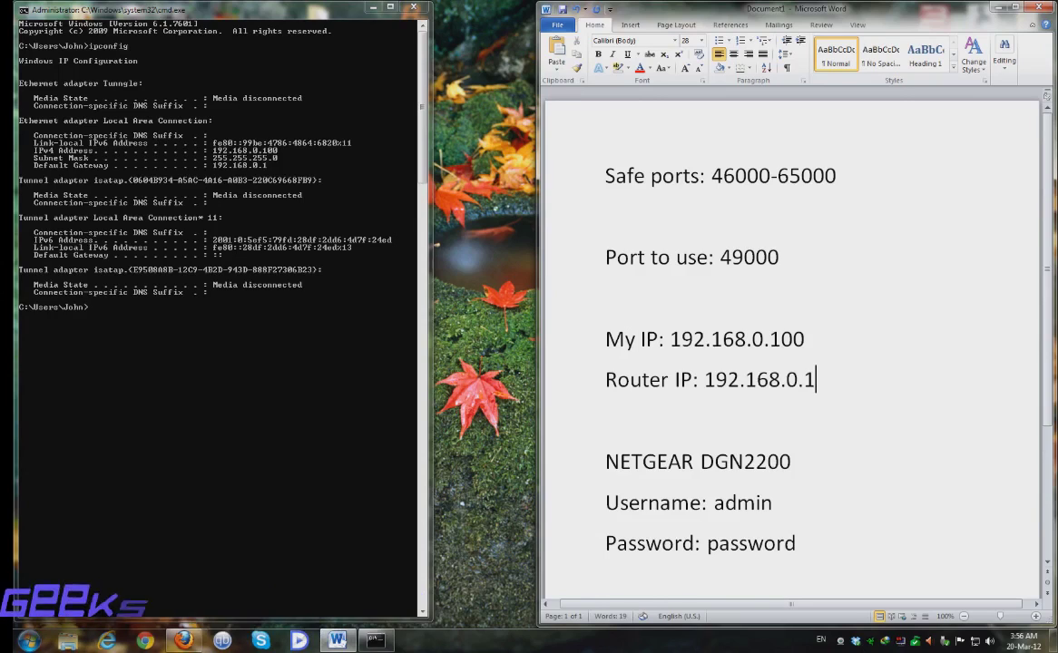
pyautogui.hotkey('ctrl', 'shift', 'Left')
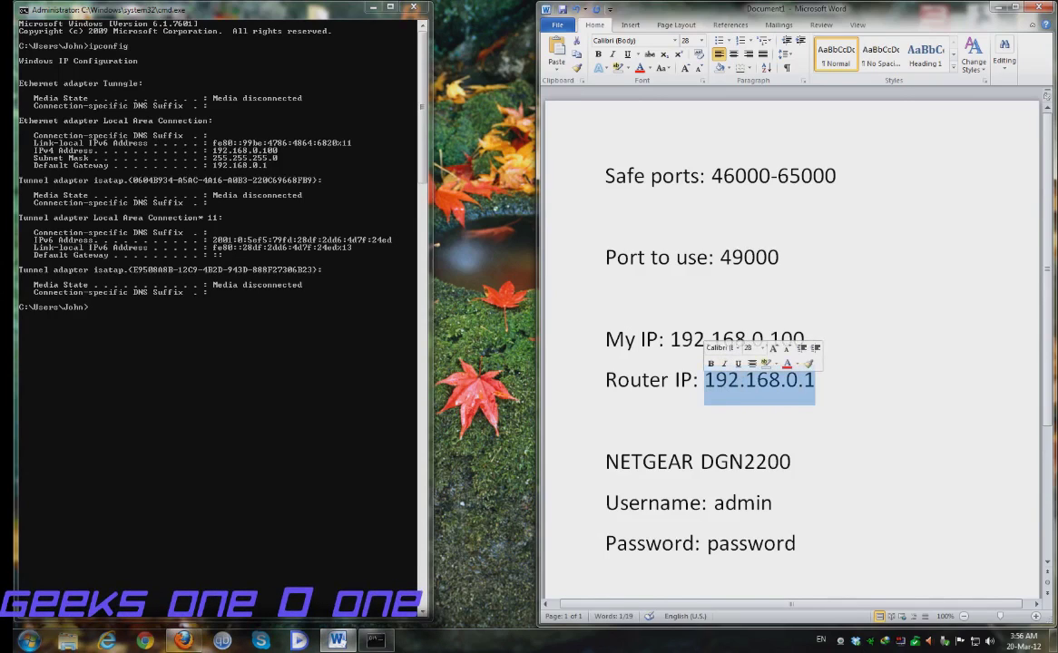
pyautogui.click(361, 11)
pyautogui.click(413, 9)
pyautogui.click(356, 295)
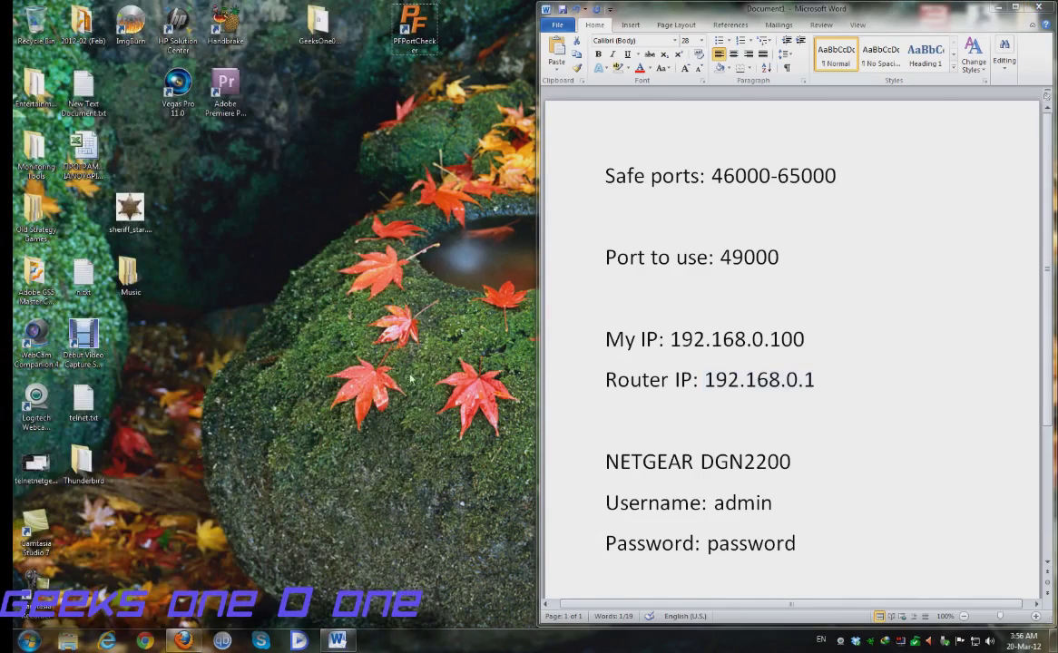
# Step: Switch to Firefox and open the router's address 192.168.0.1 in a new tab
pyautogui.click(184, 641)
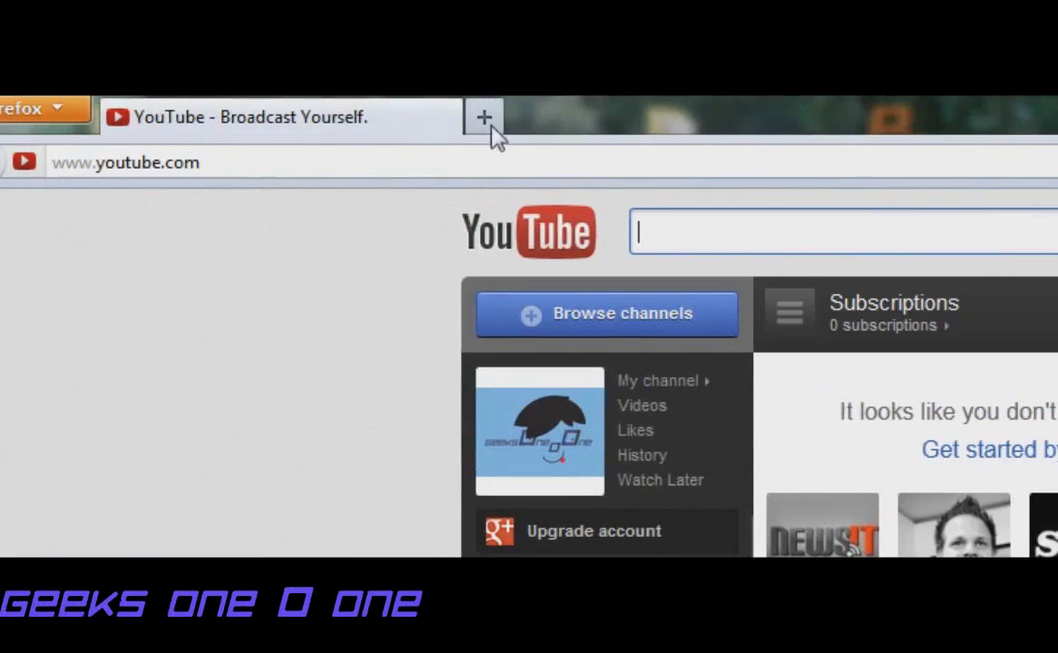
pyautogui.click(484, 119)
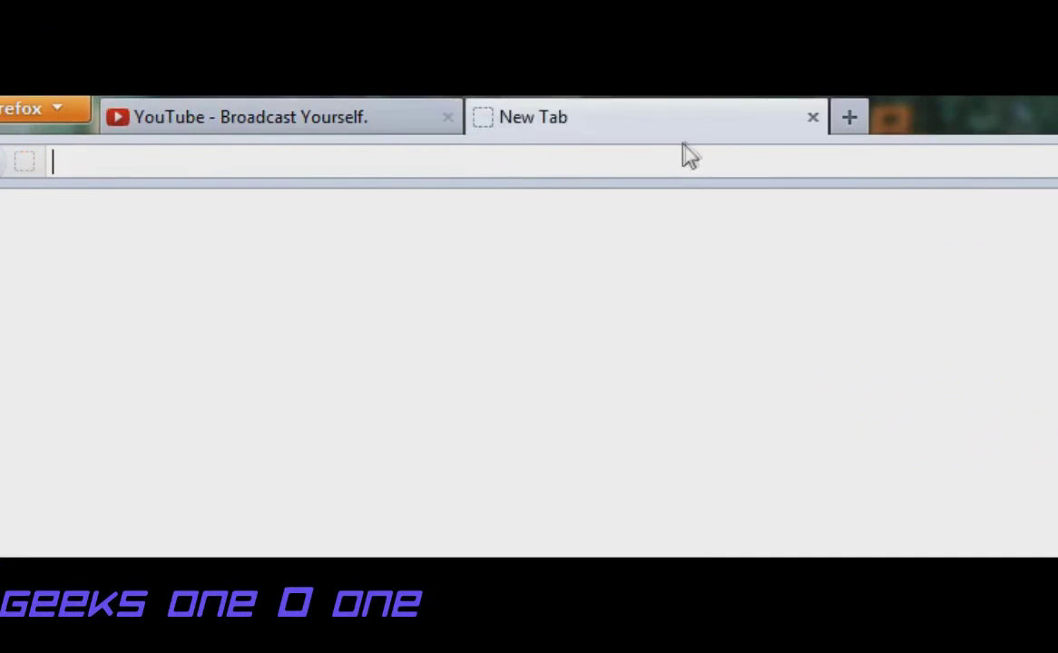
pyautogui.write('192.168.0.1')
pyautogui.press('Return')
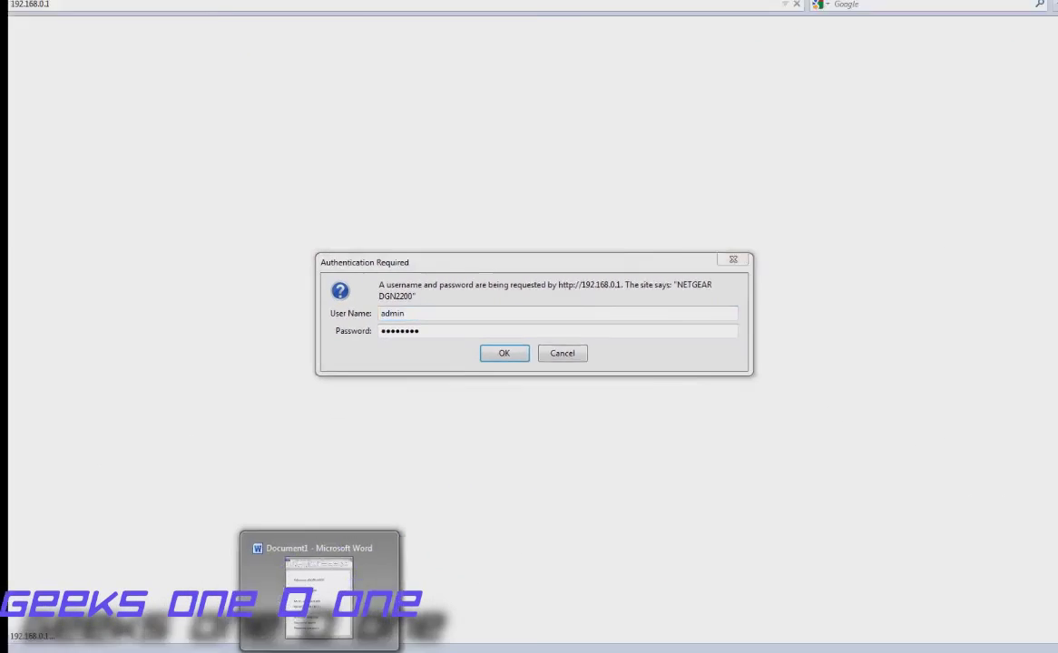
# Step: Sign in to the router with the prefilled login, comparing it with the Word notes, and open the Port Forwarding / Port Triggering page
pyautogui.click(313, 586)
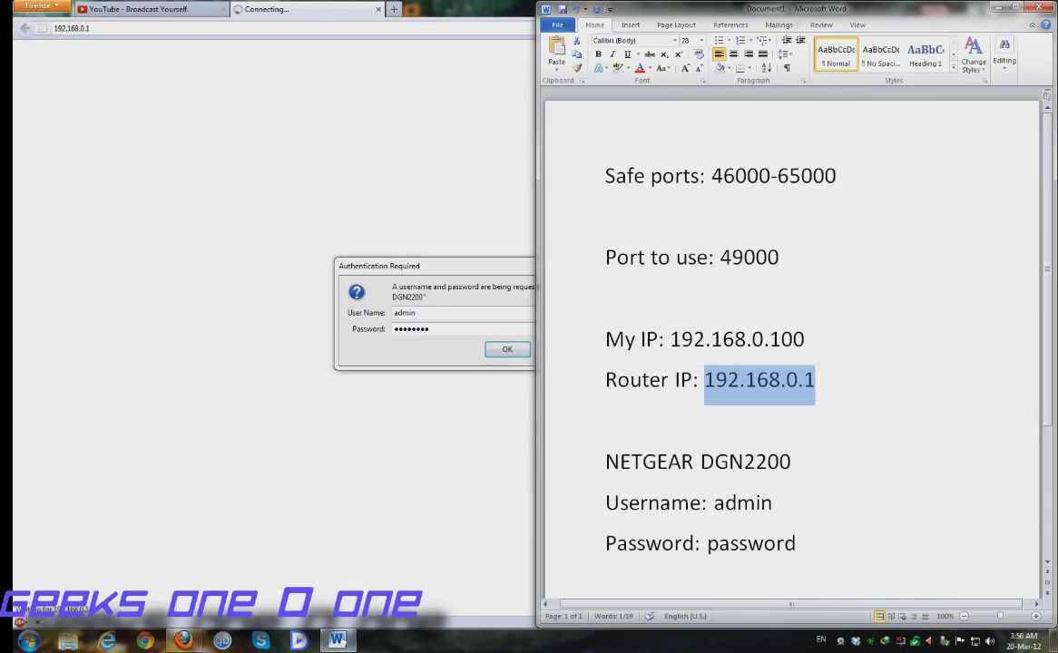
pyautogui.click(504, 275)
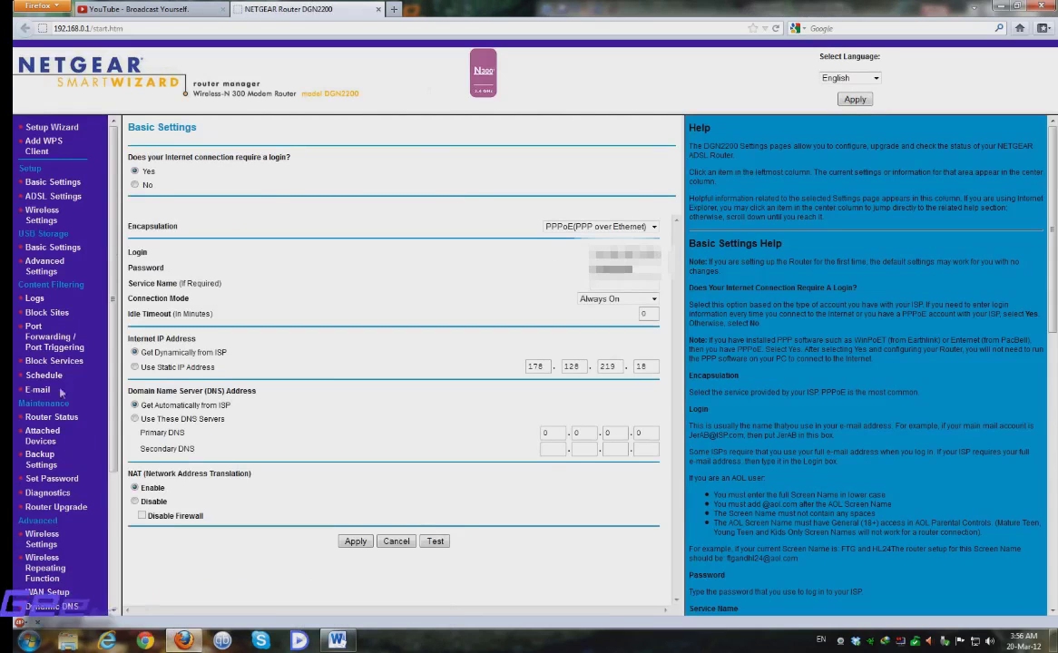
pyautogui.click(45, 418)
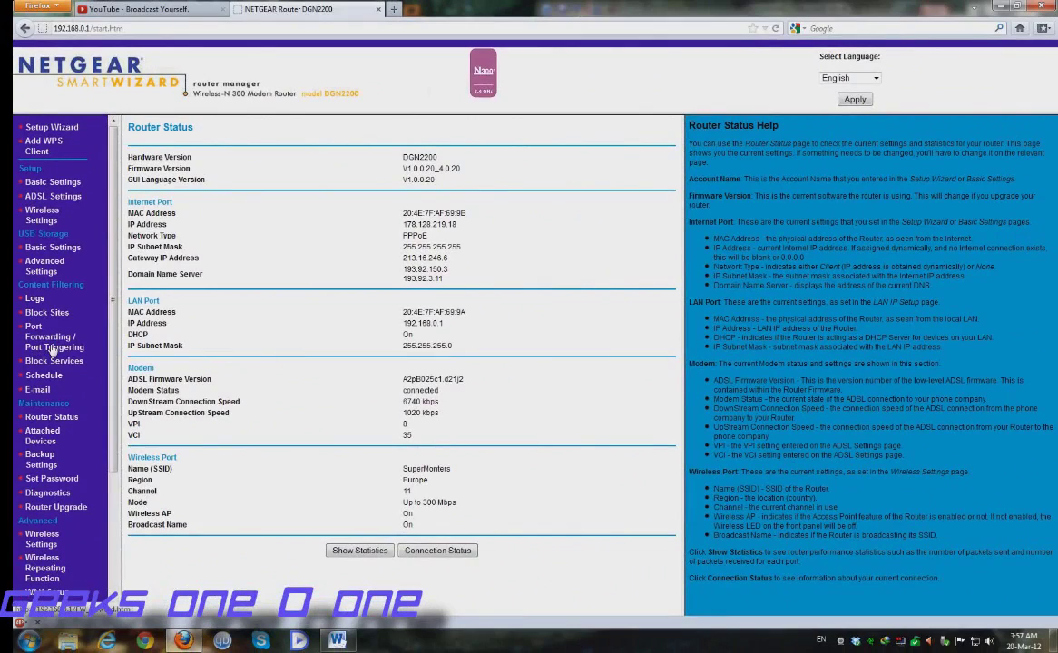
pyautogui.click(51, 340)
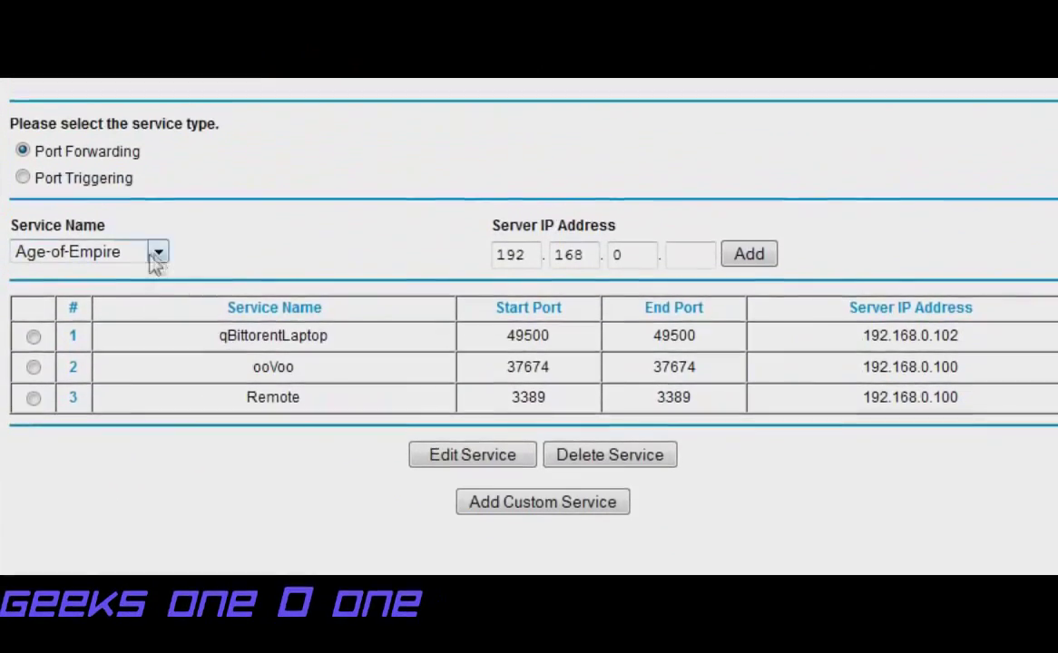
# Step: Review the existing port forwarding entries and the predefined service names offered by the router
pyautogui.moveTo(990, 427)
pyautogui.mouseDown()
pyautogui.moveTo(248, 402)
pyautogui.moveTo(208, 350)
pyautogui.moveTo(623, 373)
pyautogui.moveTo(1011, 428)
pyautogui.mouseUp()
pyautogui.click(208, 363)
pyautogui.click(1011, 427)
pyautogui.moveTo(358, 437); pyautogui.dragTo(208, 413)
pyautogui.click(221, 396)
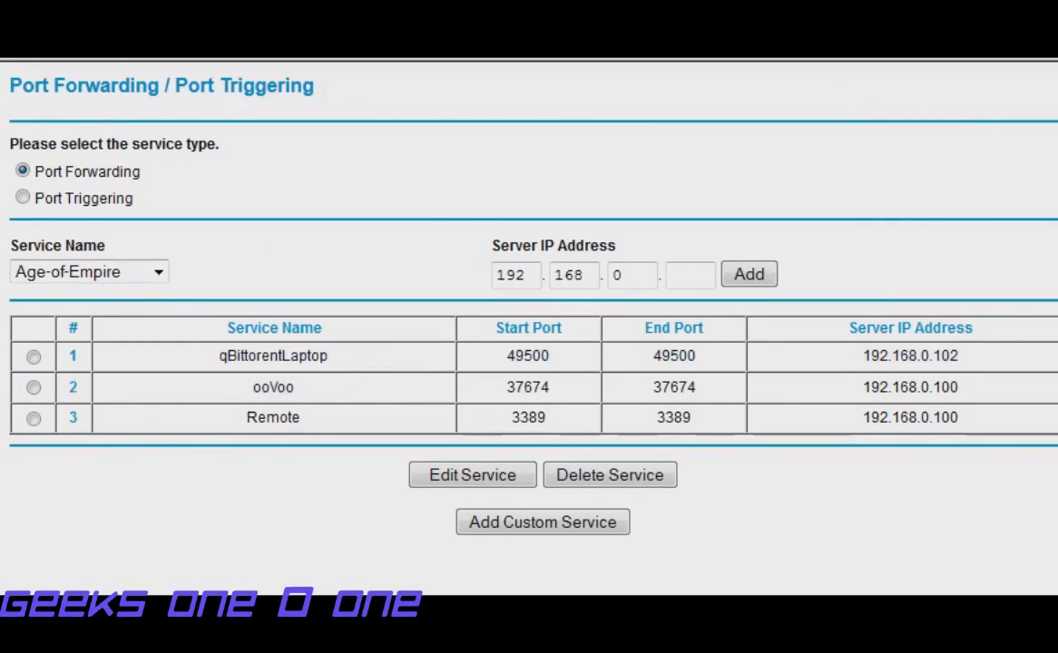
pyautogui.doubleClick(989, 363)
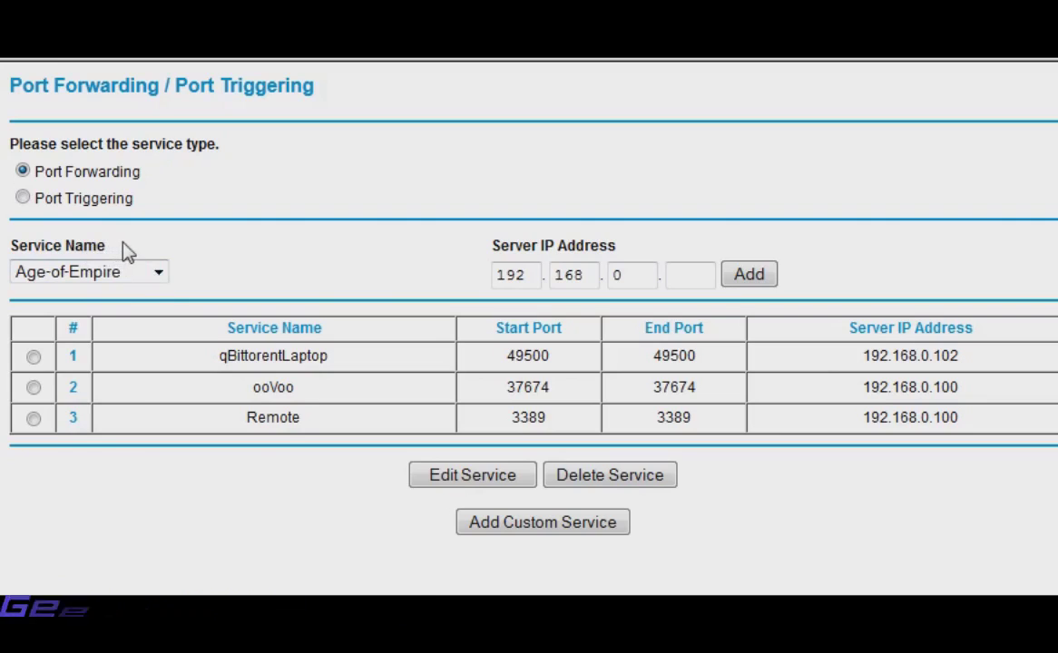
pyautogui.click(162, 277)
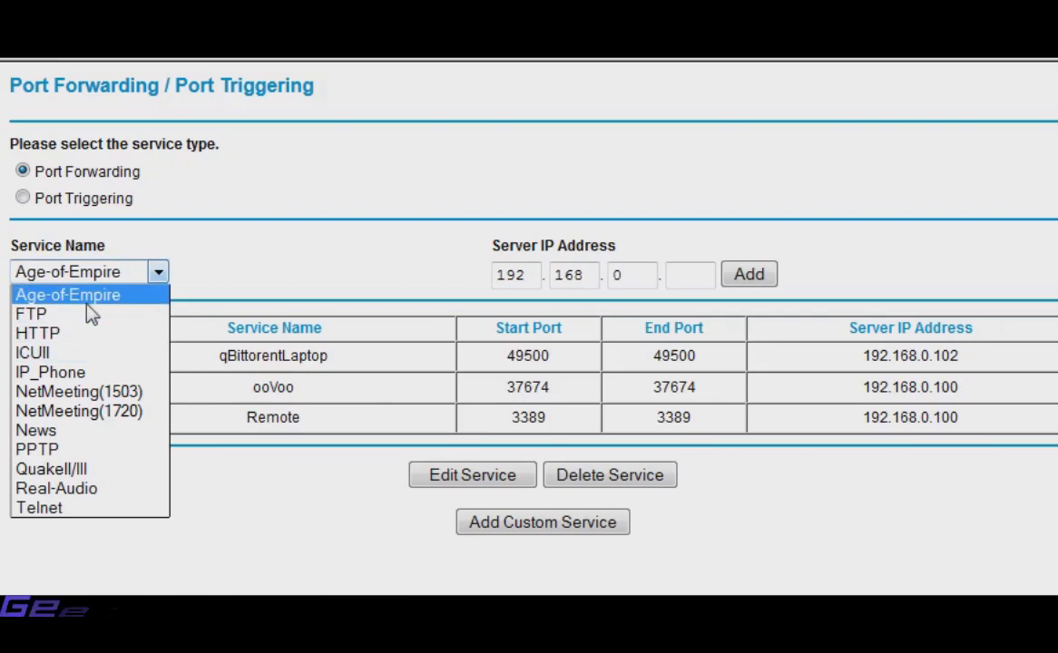
pyautogui.click(238, 540)
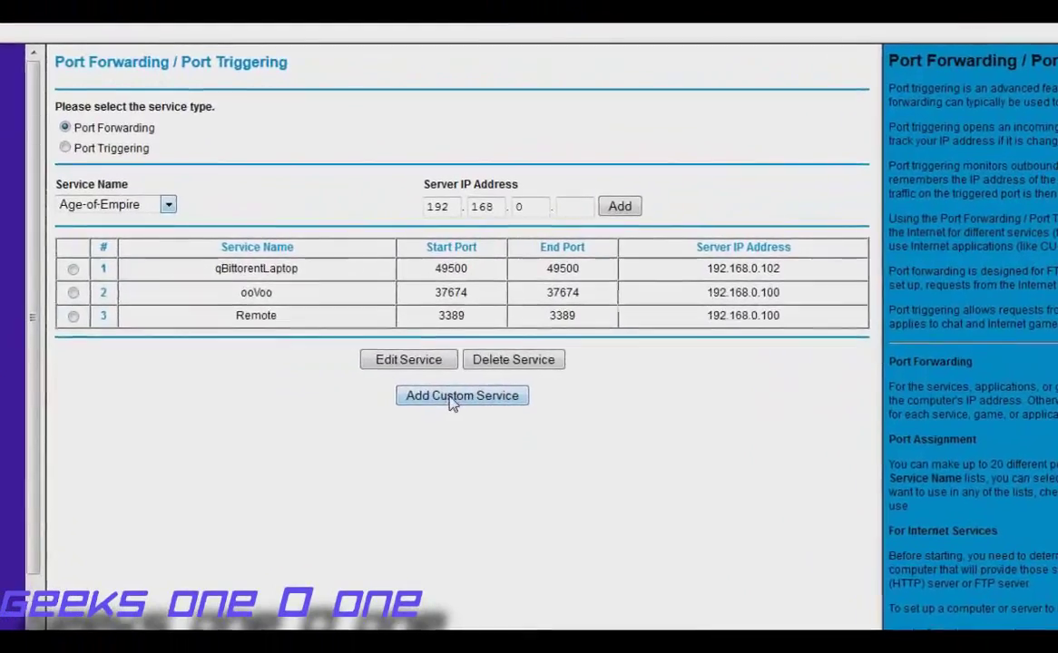
# Step: Begin a custom service named qBitorrentDesktop with both starting and ending port set to 49000
pyautogui.click(452, 399)
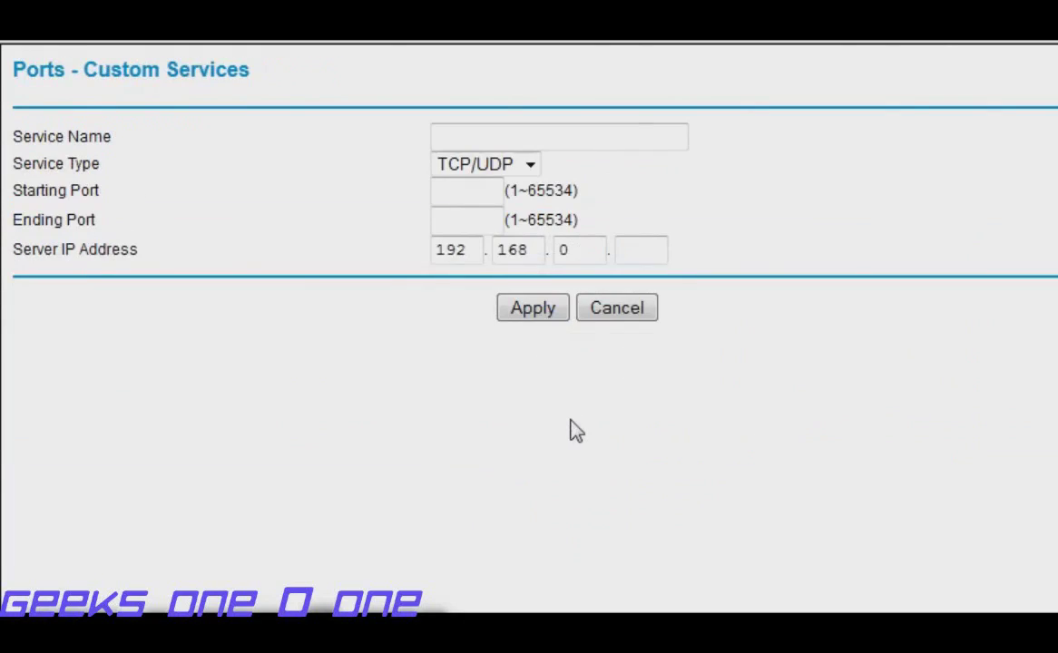
pyautogui.click(499, 137)
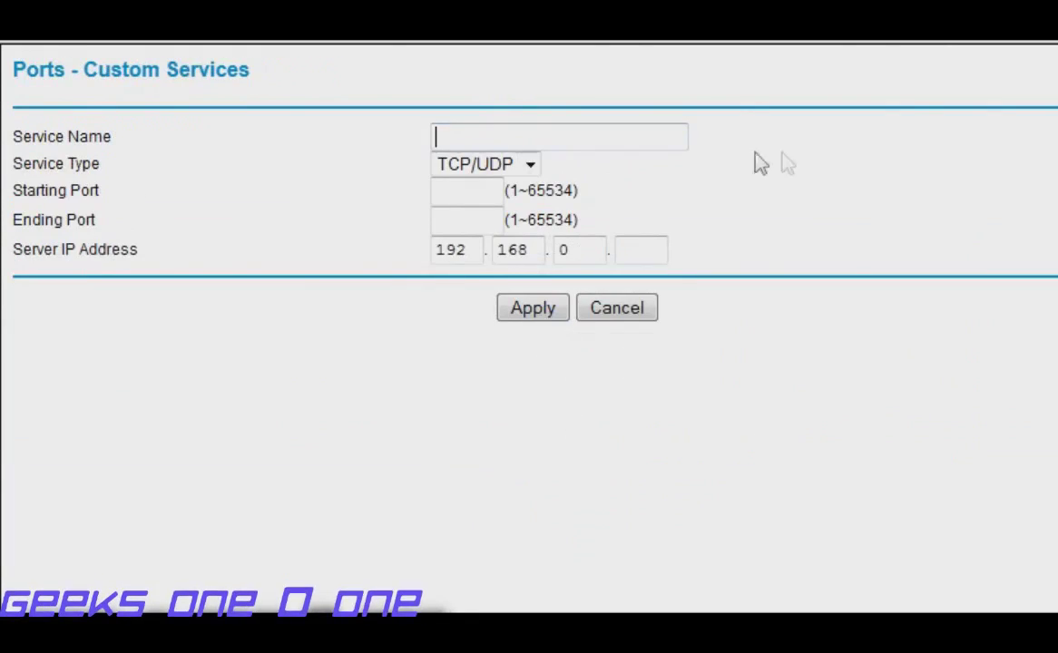
pyautogui.write('q')
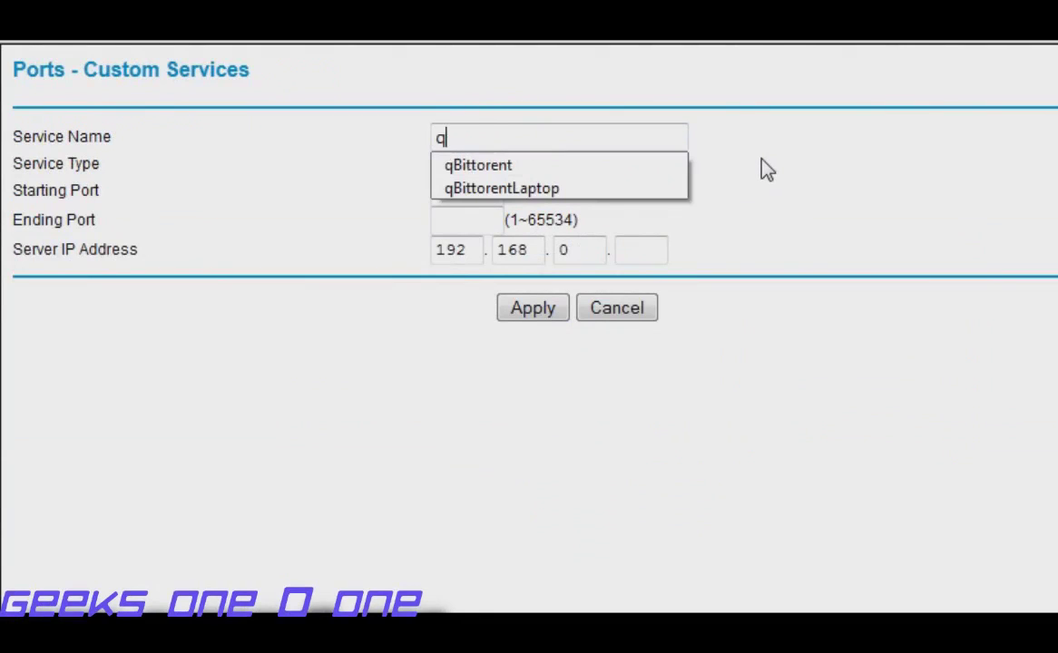
pyautogui.write('BitorrentDesktop')
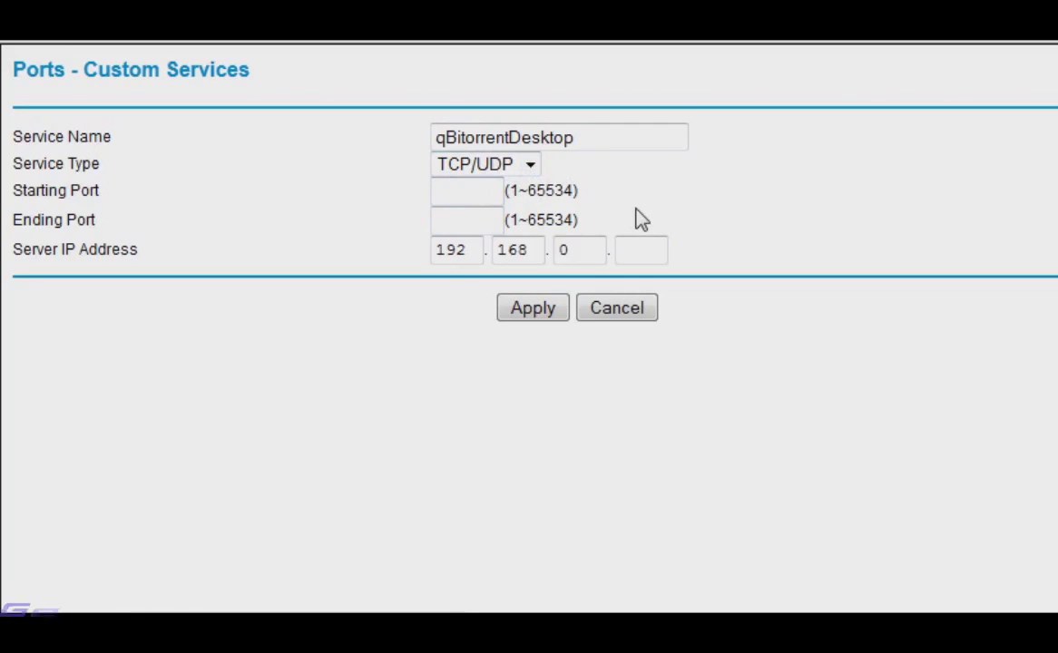
pyautogui.write('49')
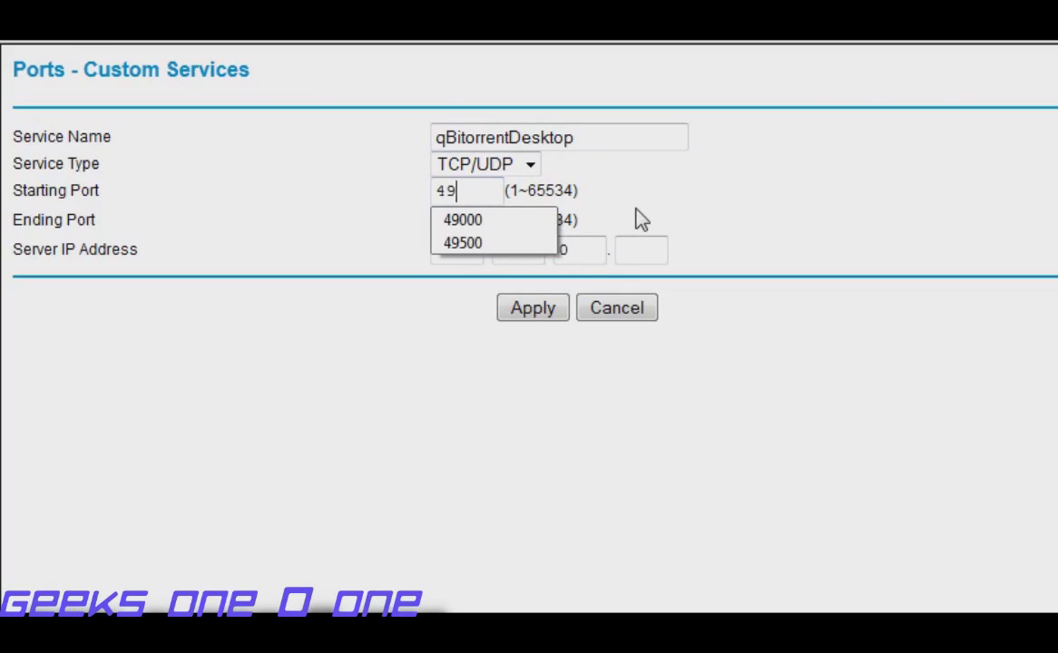
pyautogui.write('2000')
pyautogui.press('Tab')
pyautogui.write('49000')
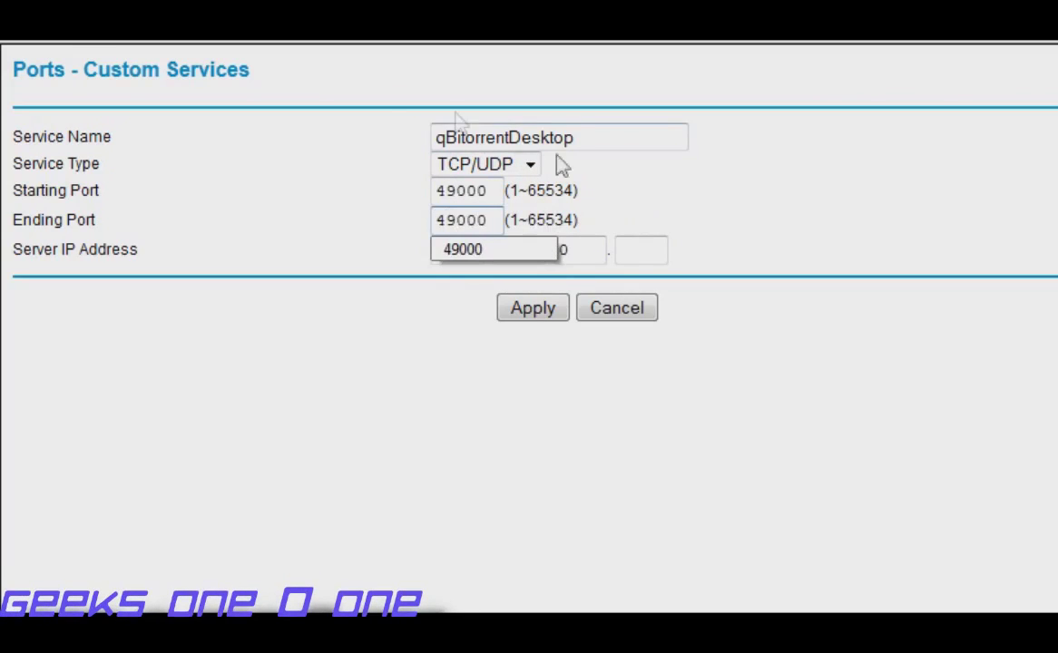
# Step: Look up My IP in the Word notes, complete the server IP address as 192.168.0.100 and apply the custom service
pyautogui.click(213, 243)
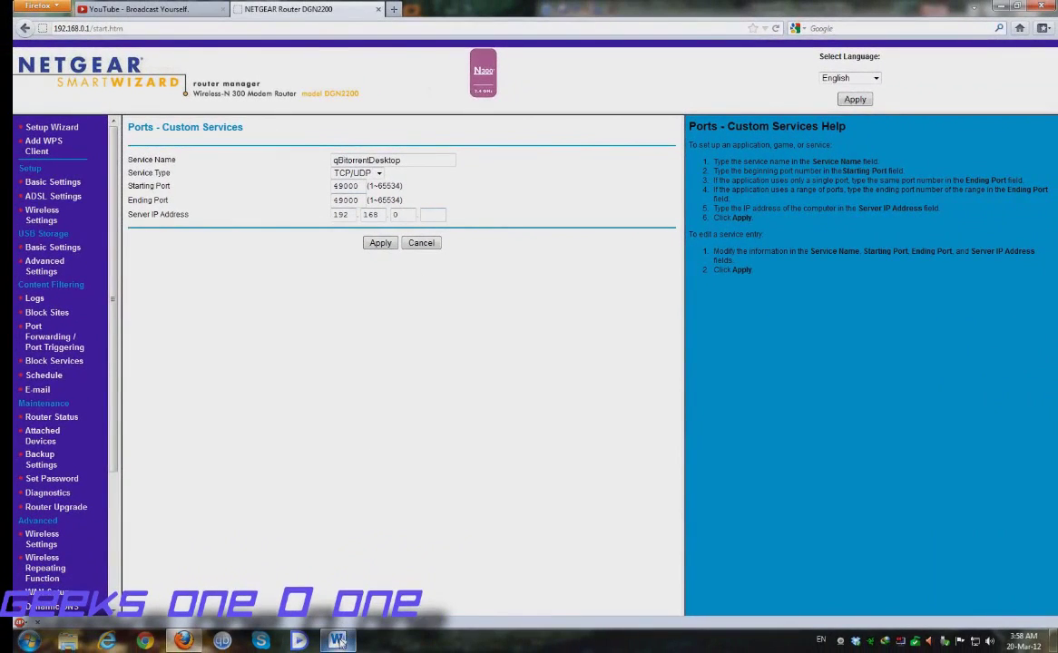
pyautogui.click(337, 642)
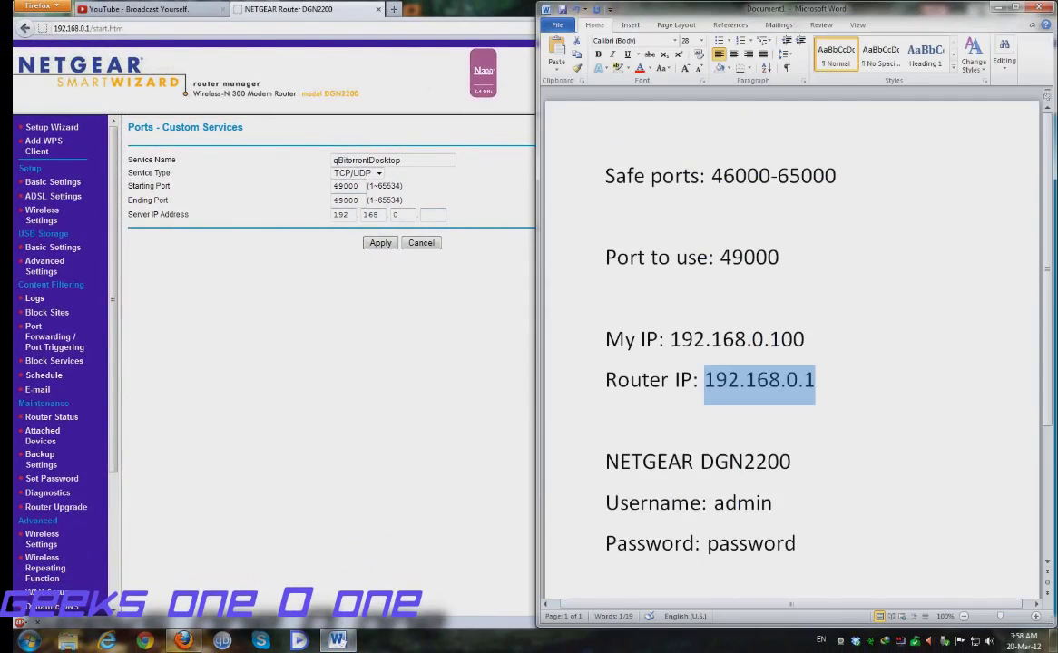
pyautogui.moveTo(805, 339); pyautogui.dragTo(670, 339)
pyautogui.click(805, 339)
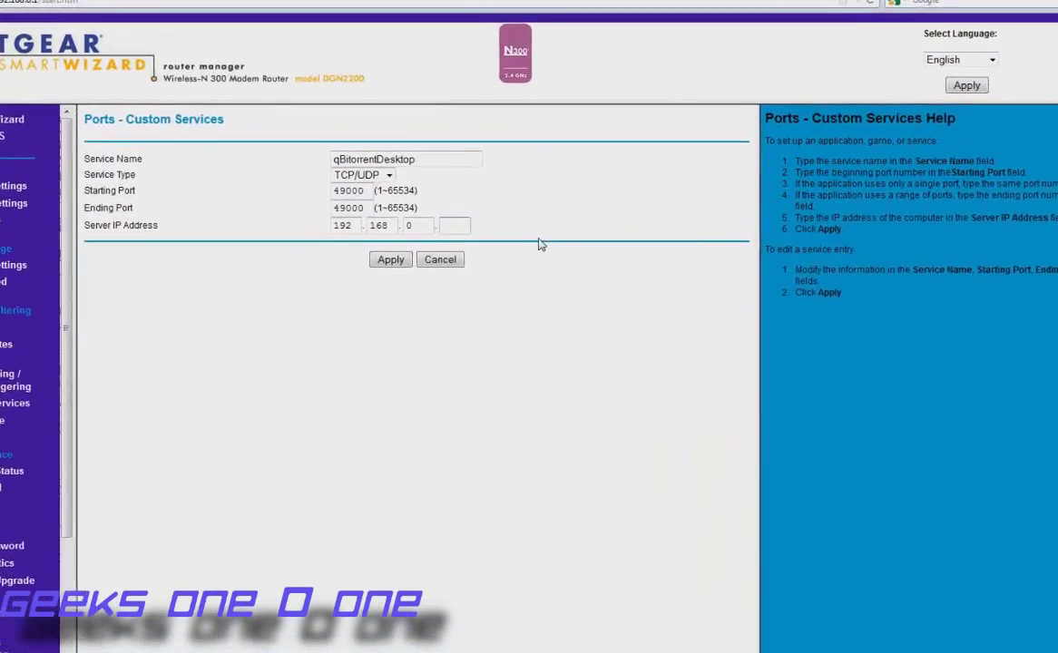
pyautogui.write('100')
pyautogui.click(566, 290)
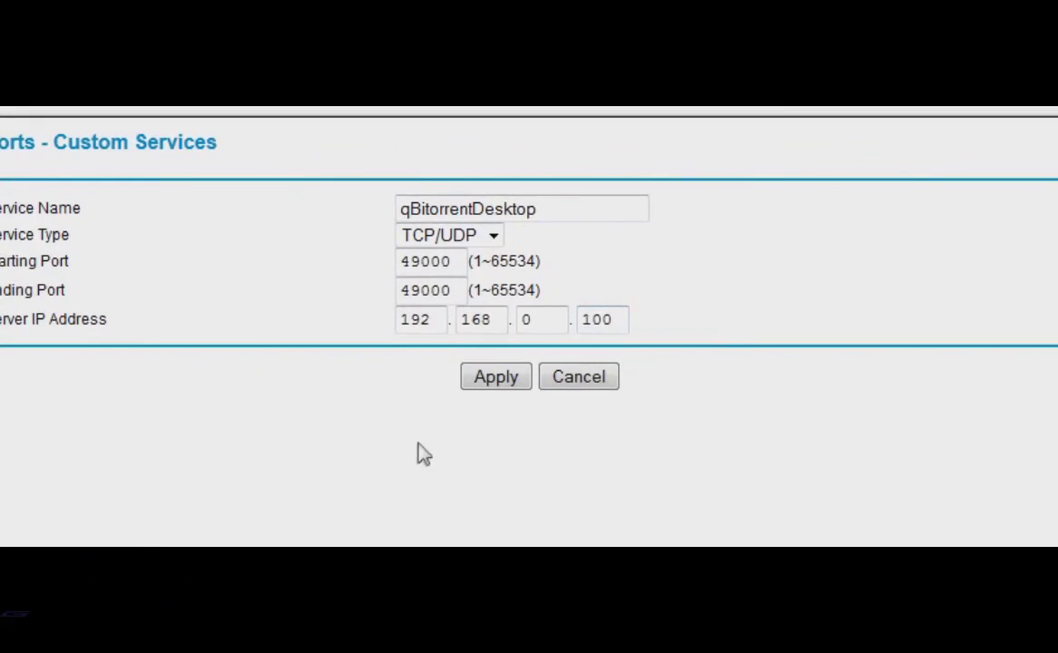
pyautogui.click(488, 379)
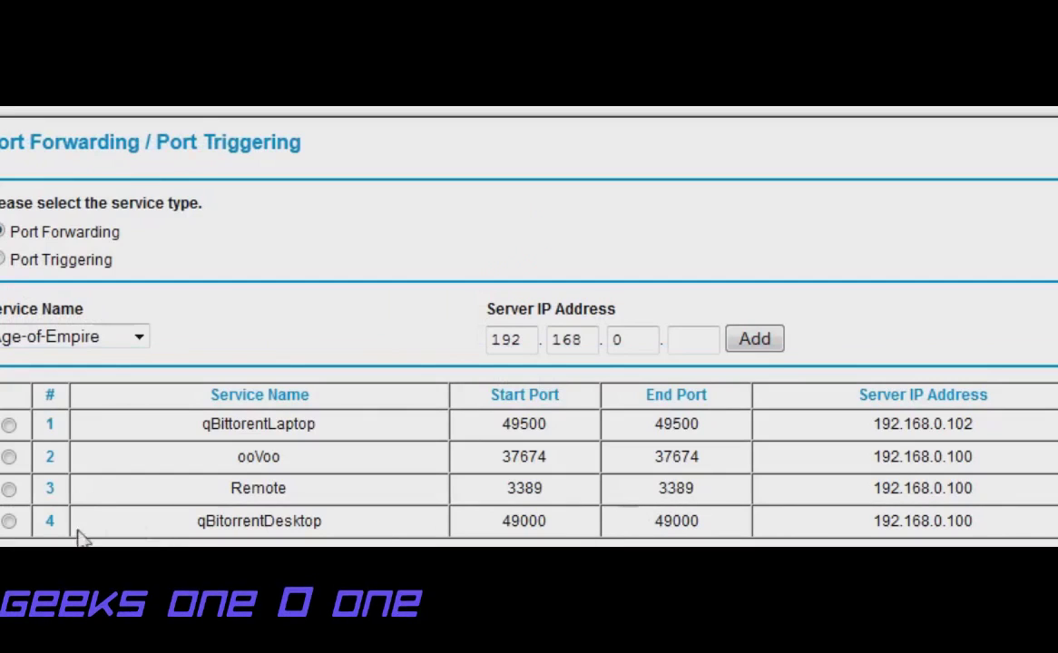
# Step: Check the name, ports and server IP address of the new qBitorrentDesktop entry in the port forwarding table
pyautogui.moveTo(95, 524); pyautogui.dragTo(1011, 534)
pyautogui.click(172, 535)
pyautogui.click(1011, 533)
pyautogui.moveTo(147, 525); pyautogui.dragTo(992, 541)
pyautogui.click(624, 536)
pyautogui.moveTo(581, 529); pyautogui.dragTo(487, 522)
pyautogui.click(419, 525)
pyautogui.moveTo(352, 528); pyautogui.dragTo(195, 525)
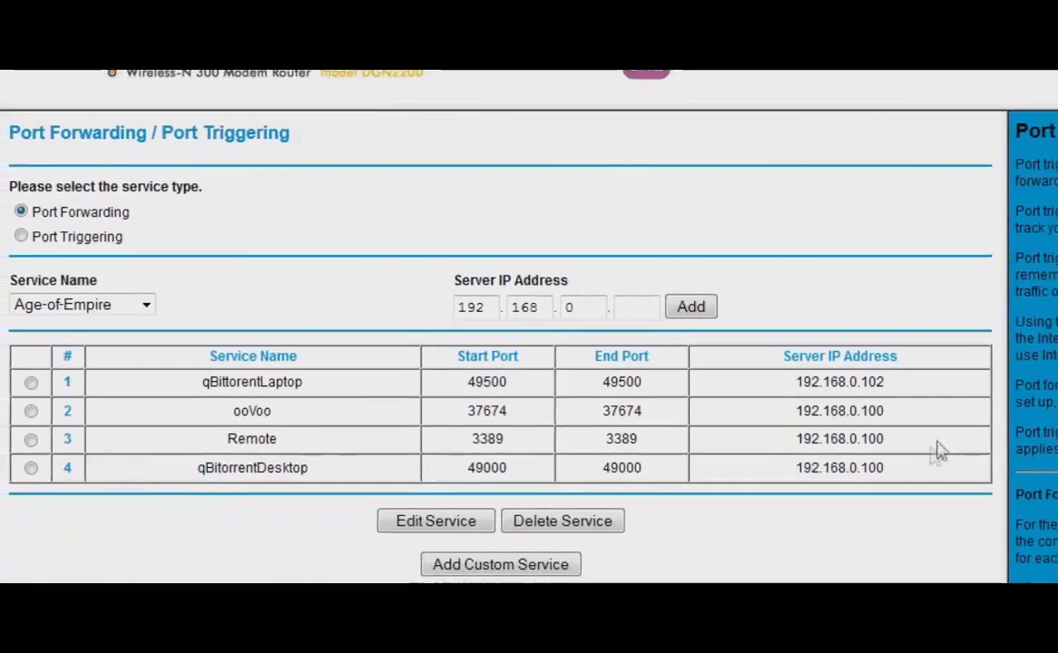
pyautogui.moveTo(1017, 524); pyautogui.dragTo(829, 528)
pyautogui.click(714, 442)
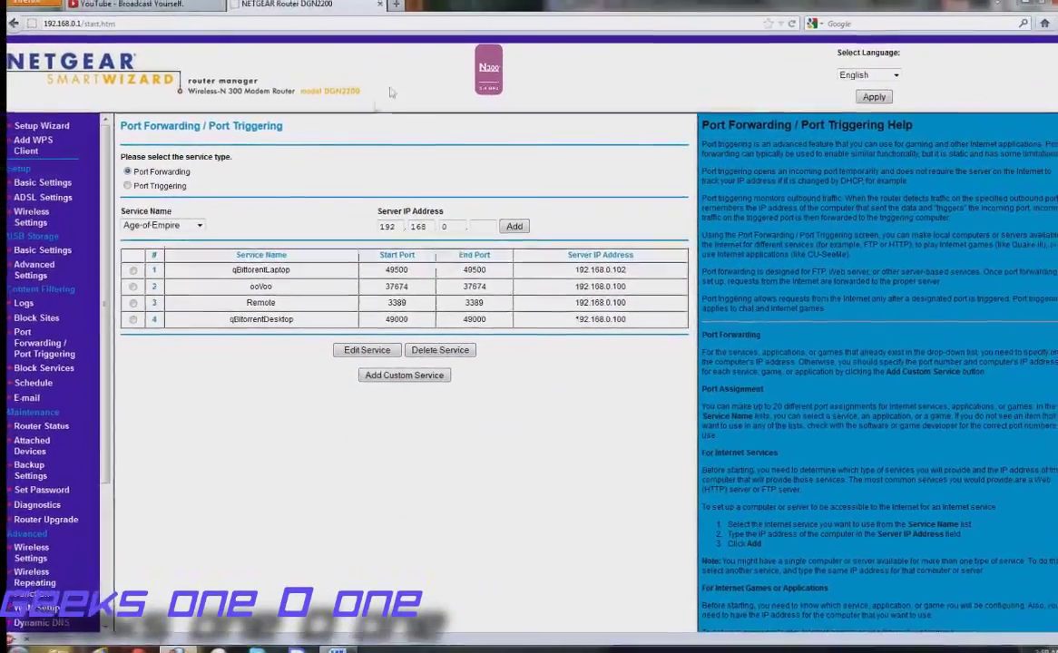
# Step: Log out of the router, close its browser tab and minimize Firefox
pyautogui.scroll(-5, 27, 363)
pyautogui.click(54, 599)
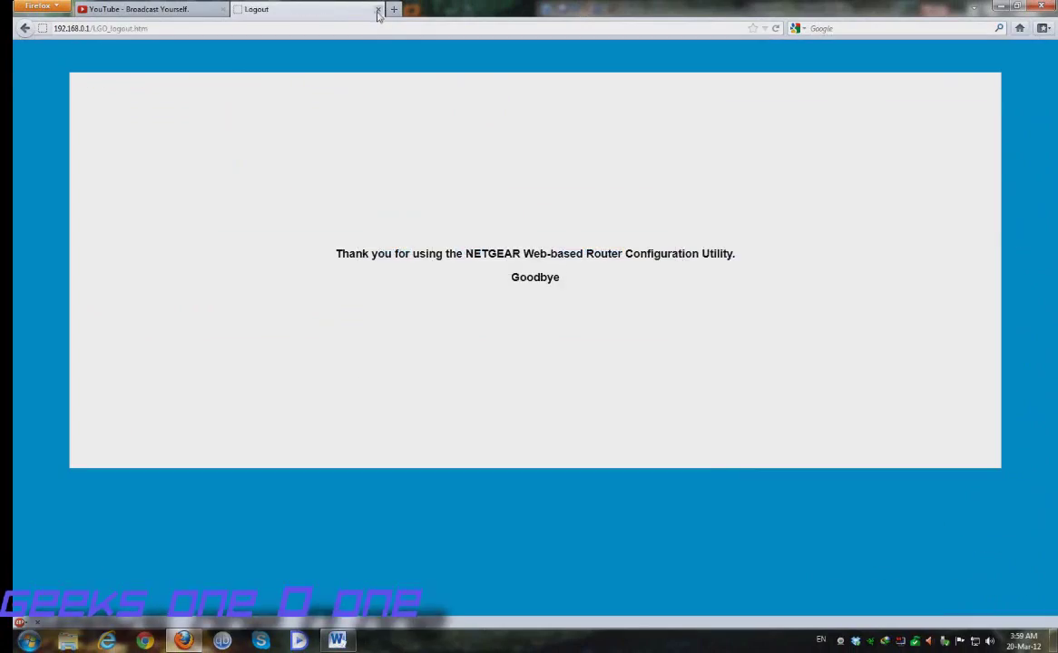
pyautogui.click(378, 10)
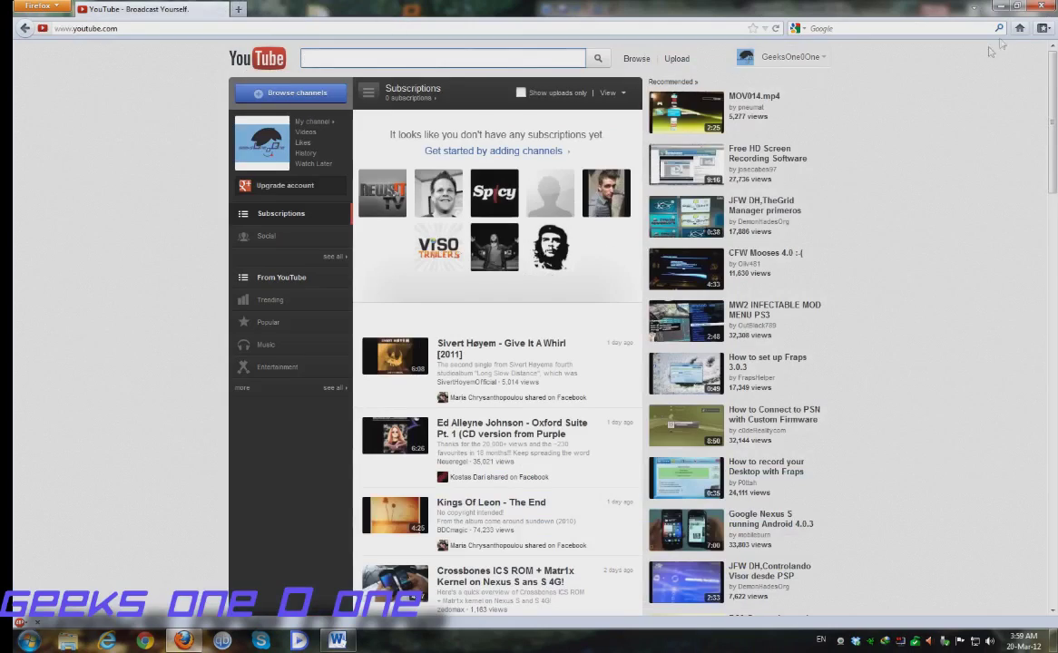
pyautogui.click(1001, 7)
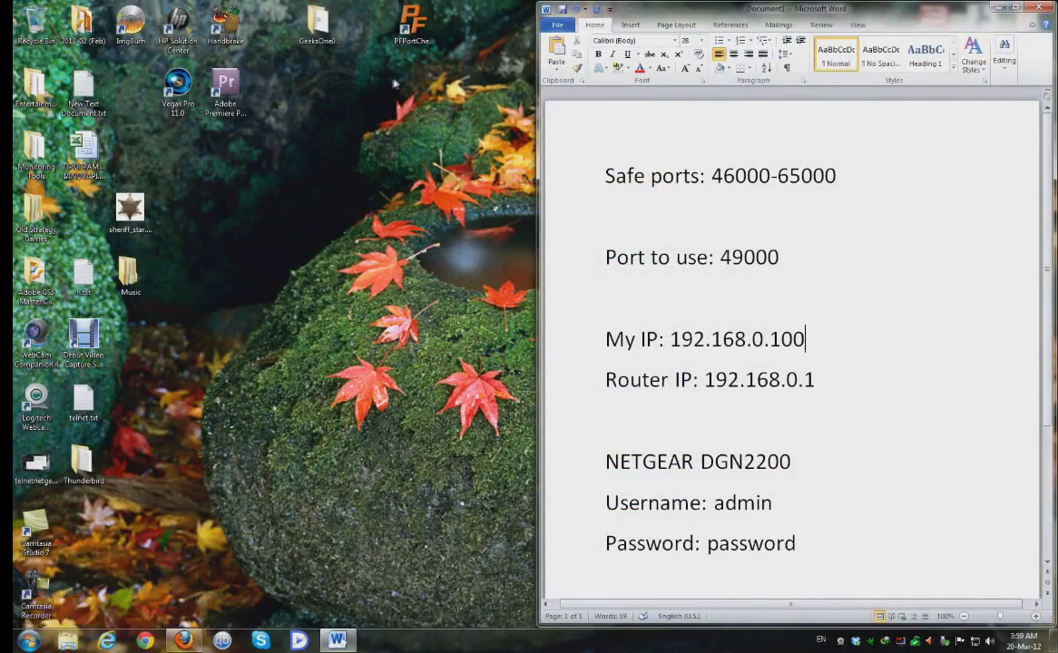
# Step: Open PFPortChecker from the desktop and test port 49000 over TCP, repeating the check
pyautogui.doubleClick(412, 32)
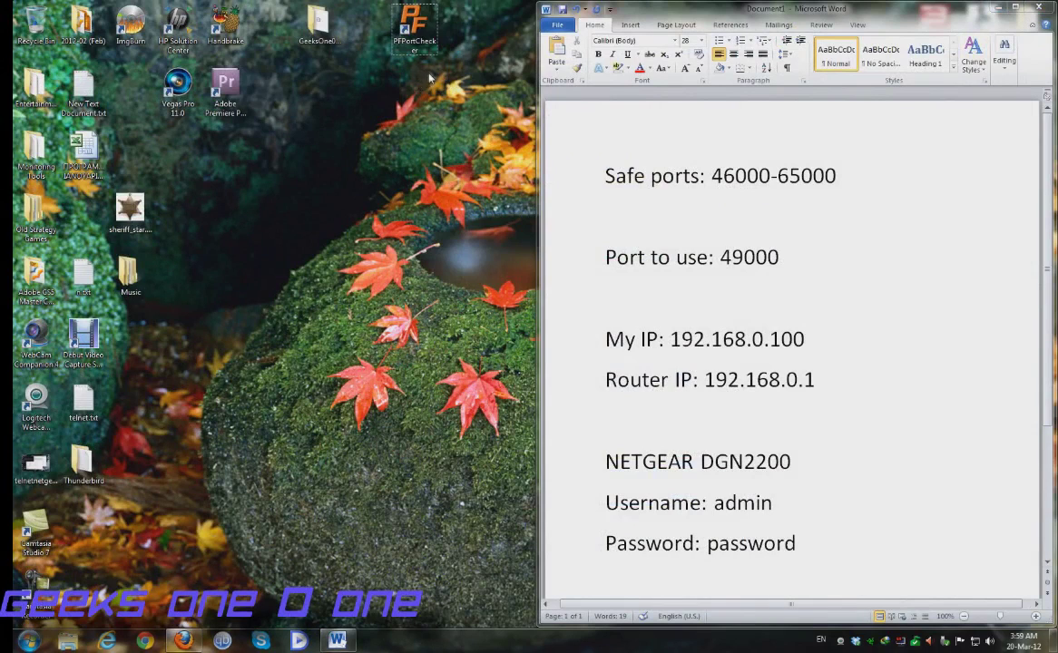
pyautogui.rightClick(407, 38)
pyautogui.click(436, 86)
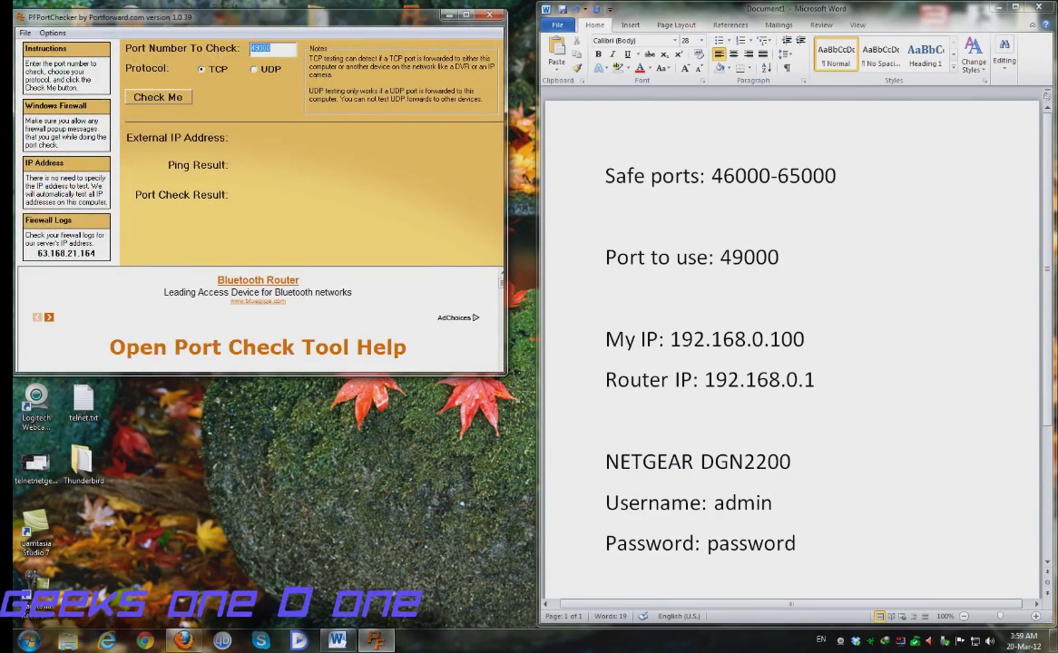
pyautogui.doubleClick(248, 52)
pyautogui.click(157, 98)
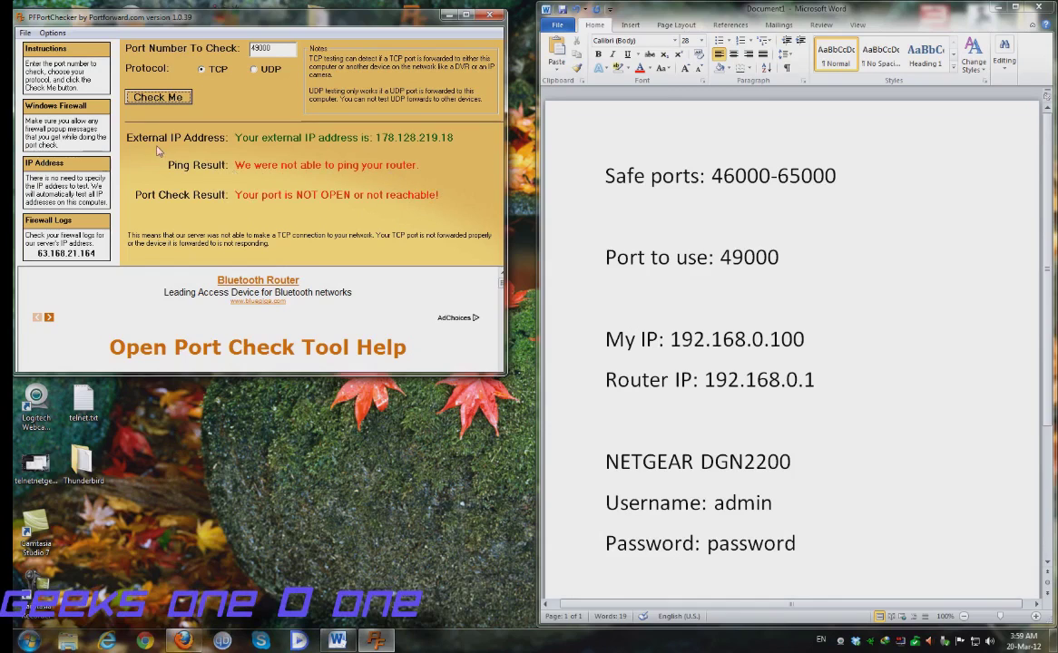
pyautogui.click(159, 103)
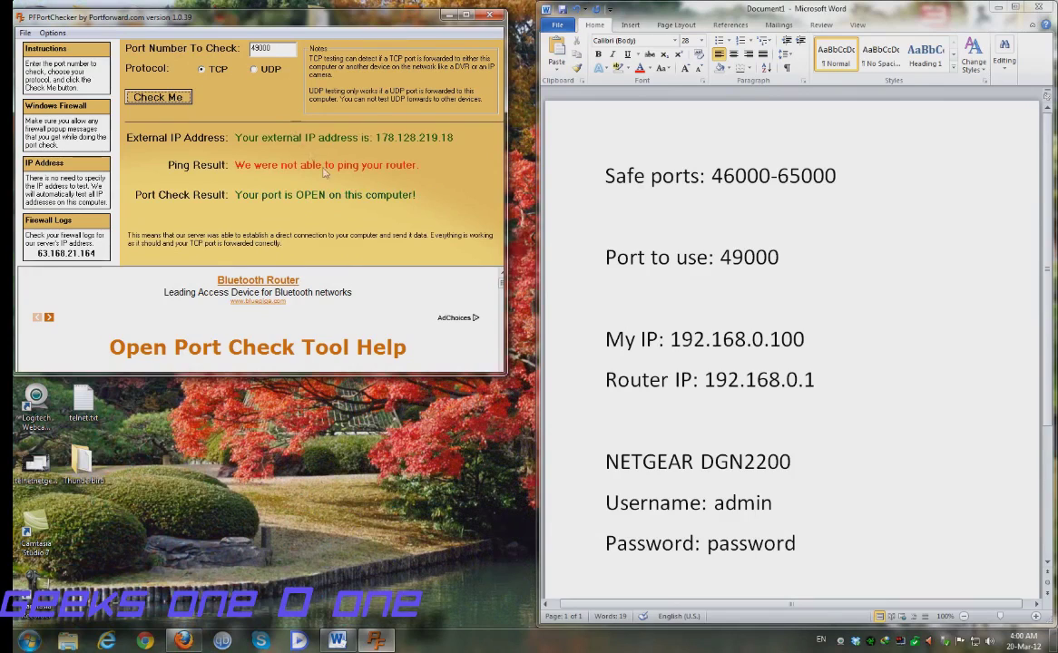
pyautogui.click(164, 100)
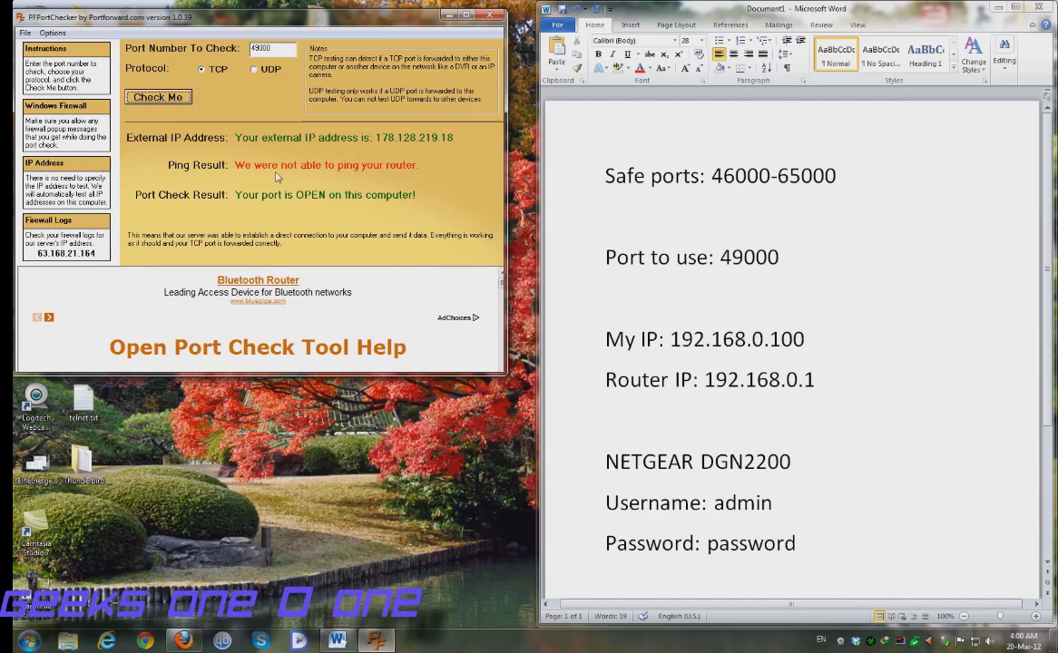
pyautogui.press('Return')
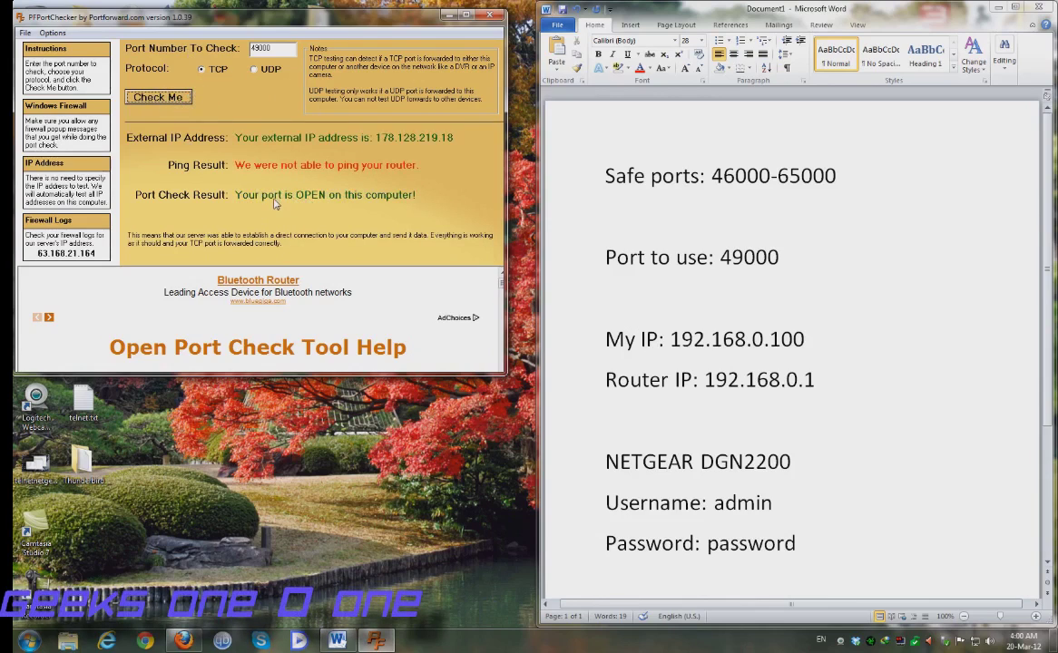
# Step: Test port 49000 over UDP and close PFPortChecker
pyautogui.click(254, 73)
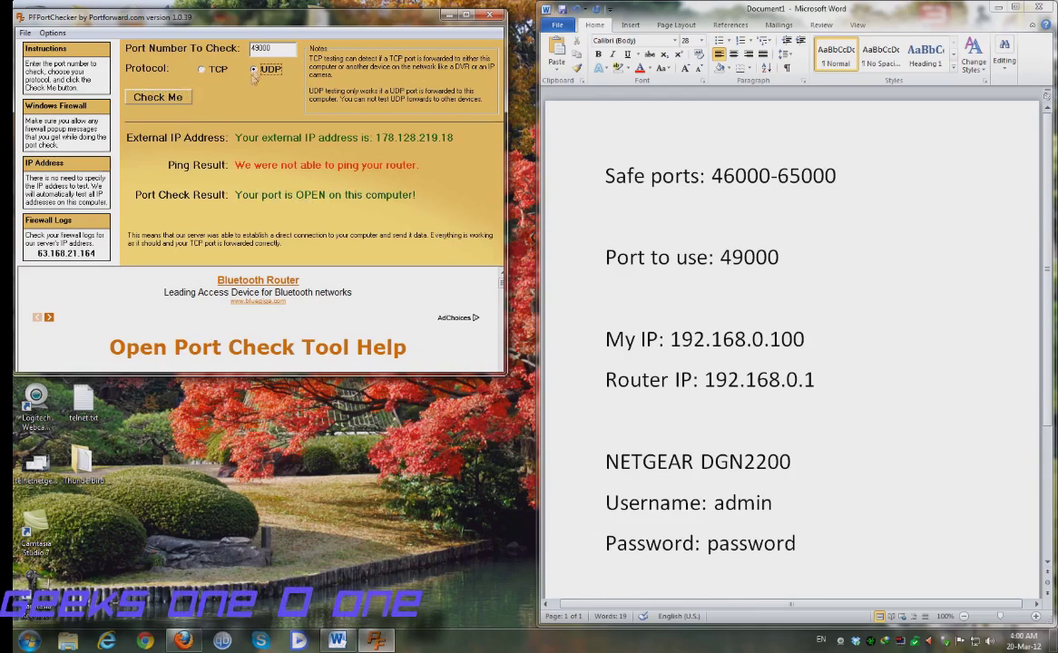
pyautogui.click(166, 98)
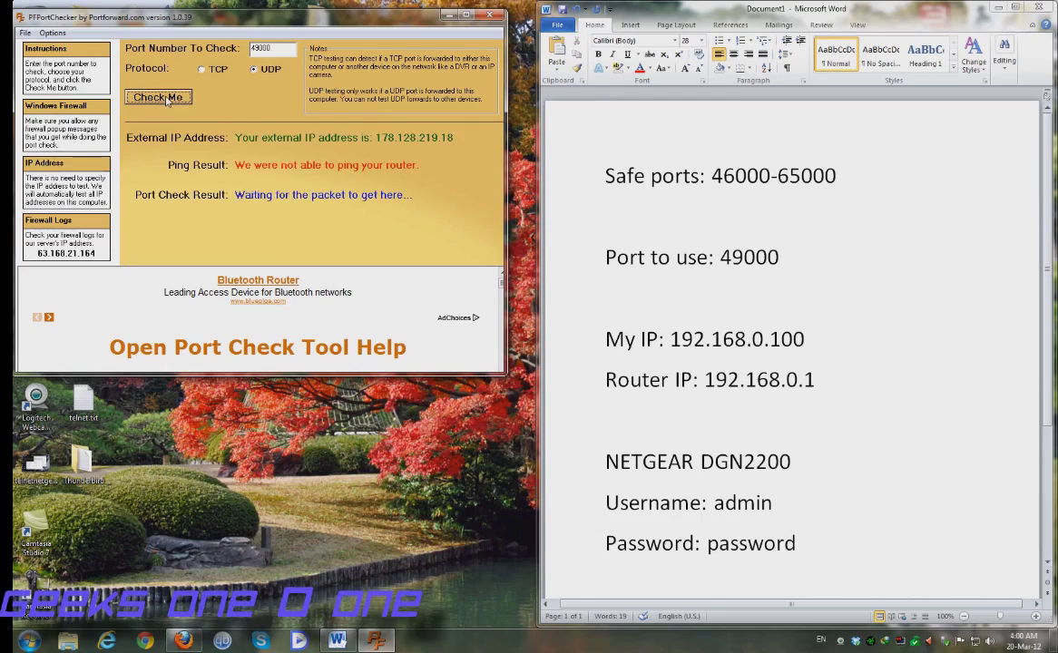
pyautogui.click(160, 97)
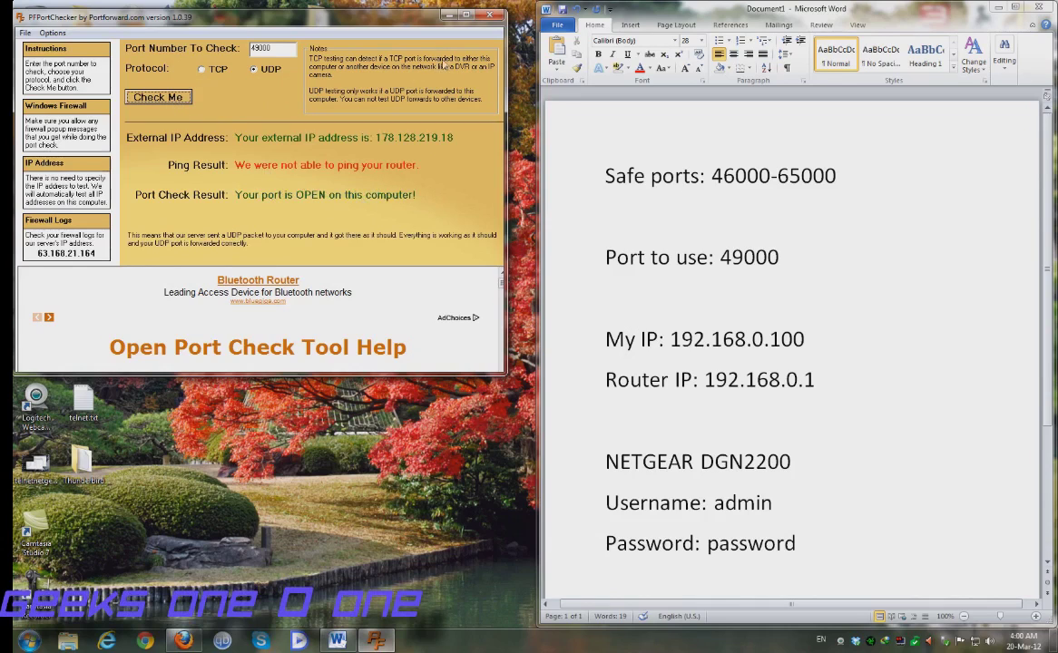
pyautogui.click(491, 17)
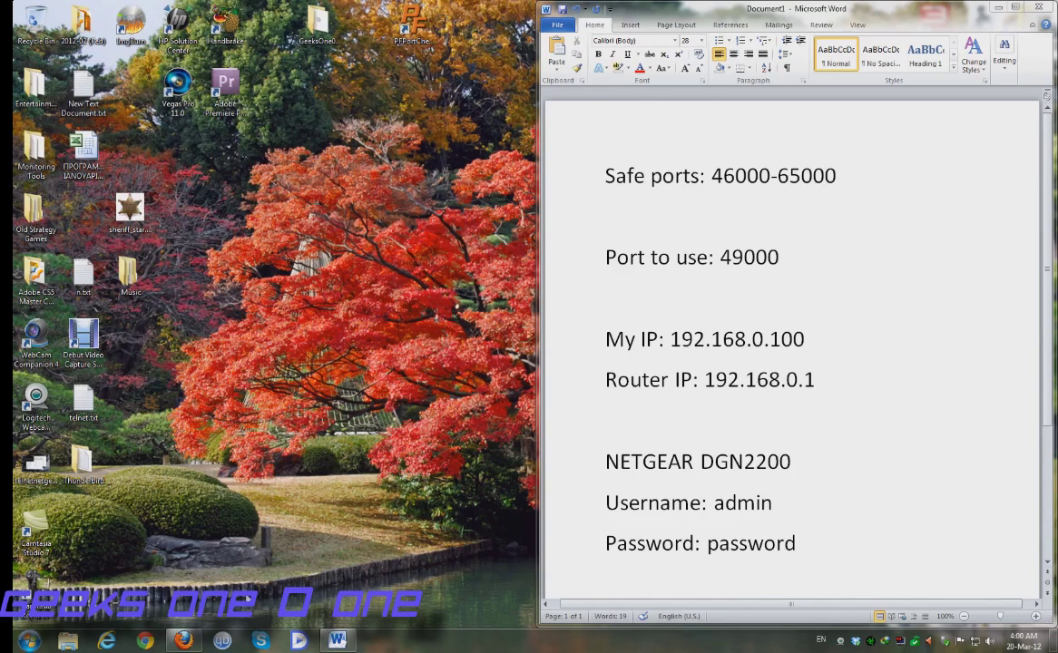
# Step: Start qBittorrent, select the seeding torrent and check the program's connection status
pyautogui.click(223, 642)
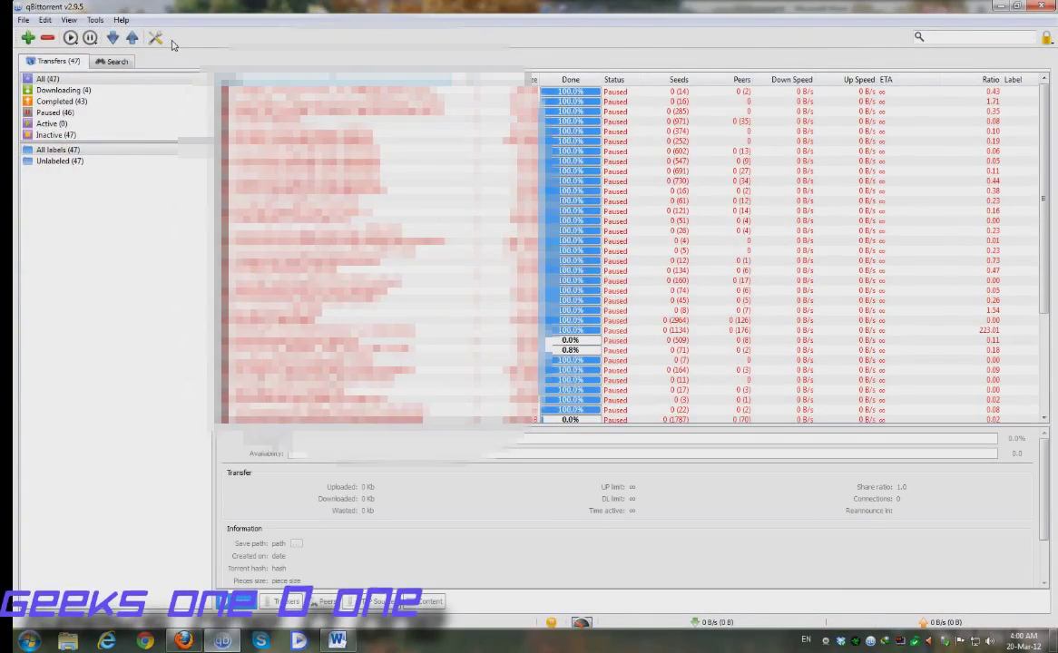
pyautogui.scroll(-5, 318, 154)
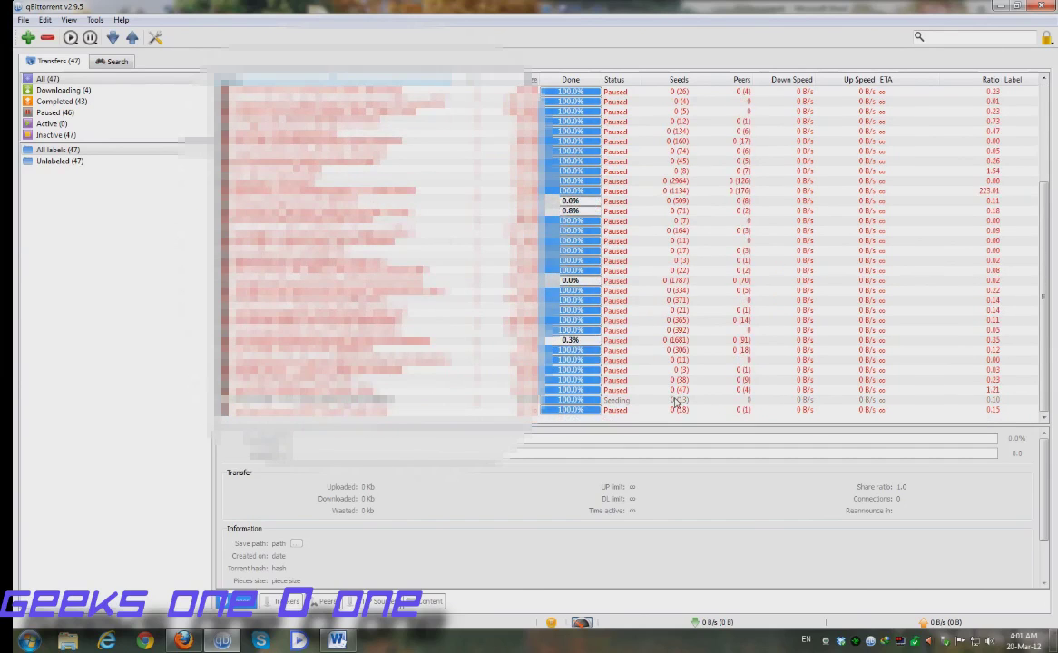
pyautogui.click(676, 401)
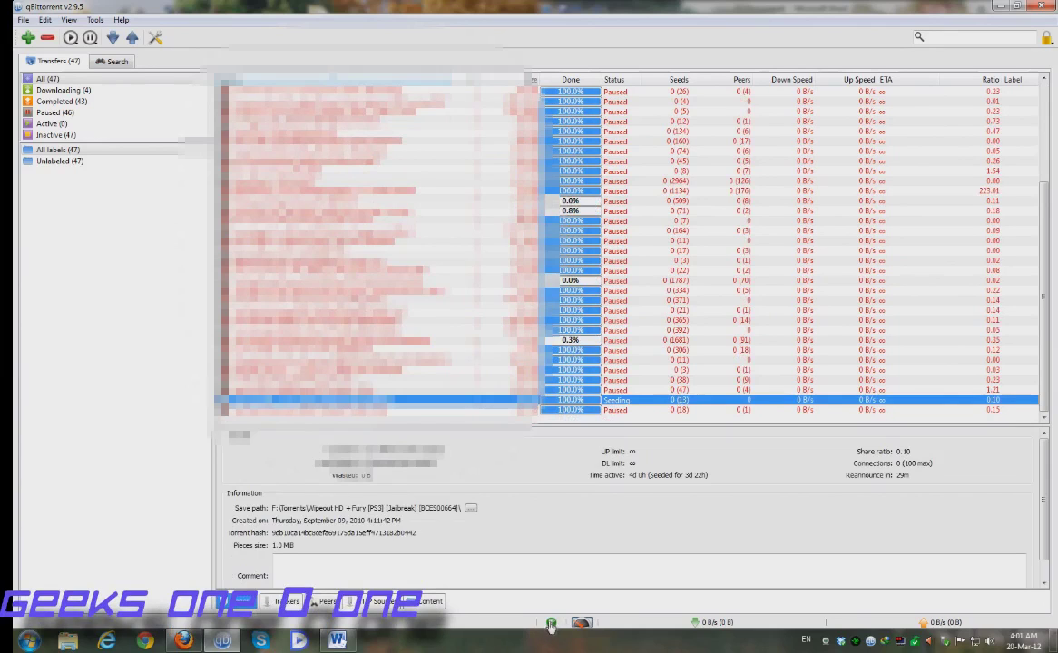
pyautogui.moveTo(552, 625)
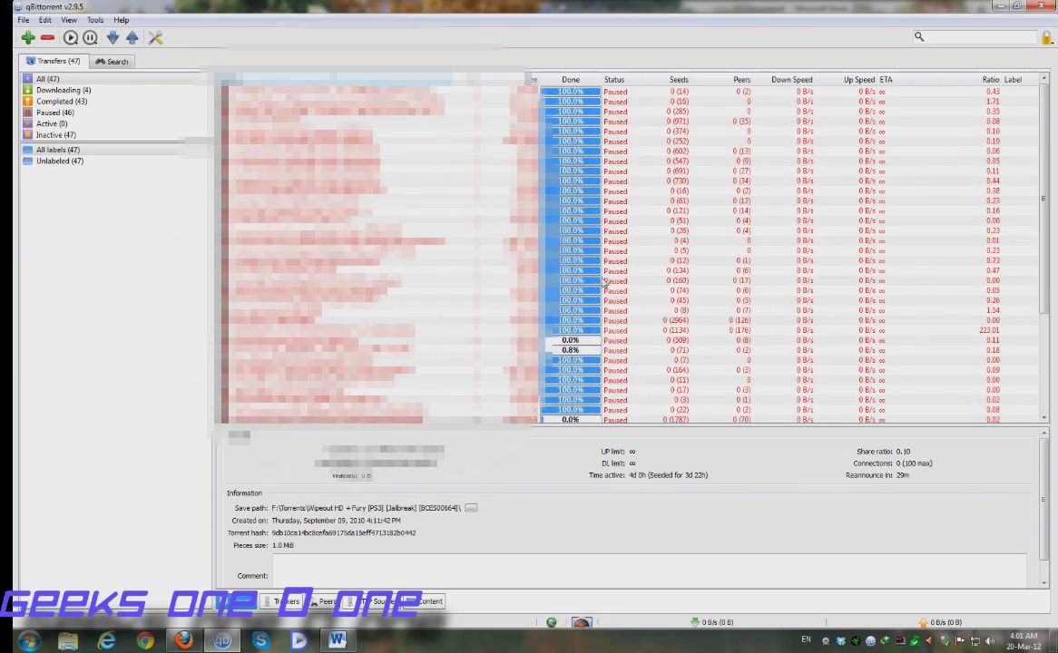
pyautogui.scroll(5, 475, 344)
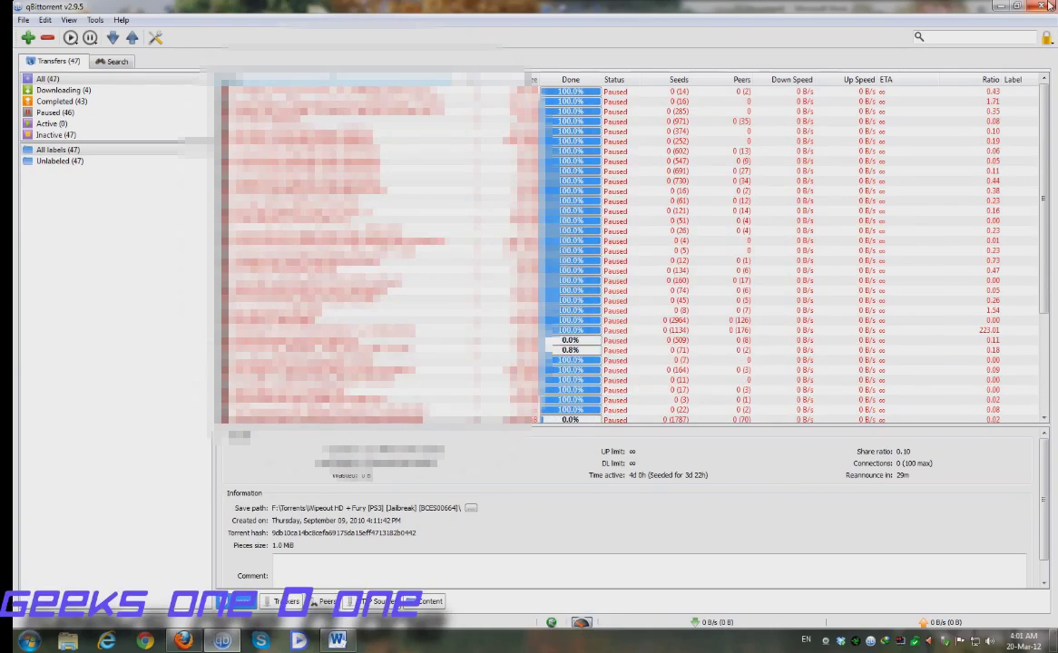